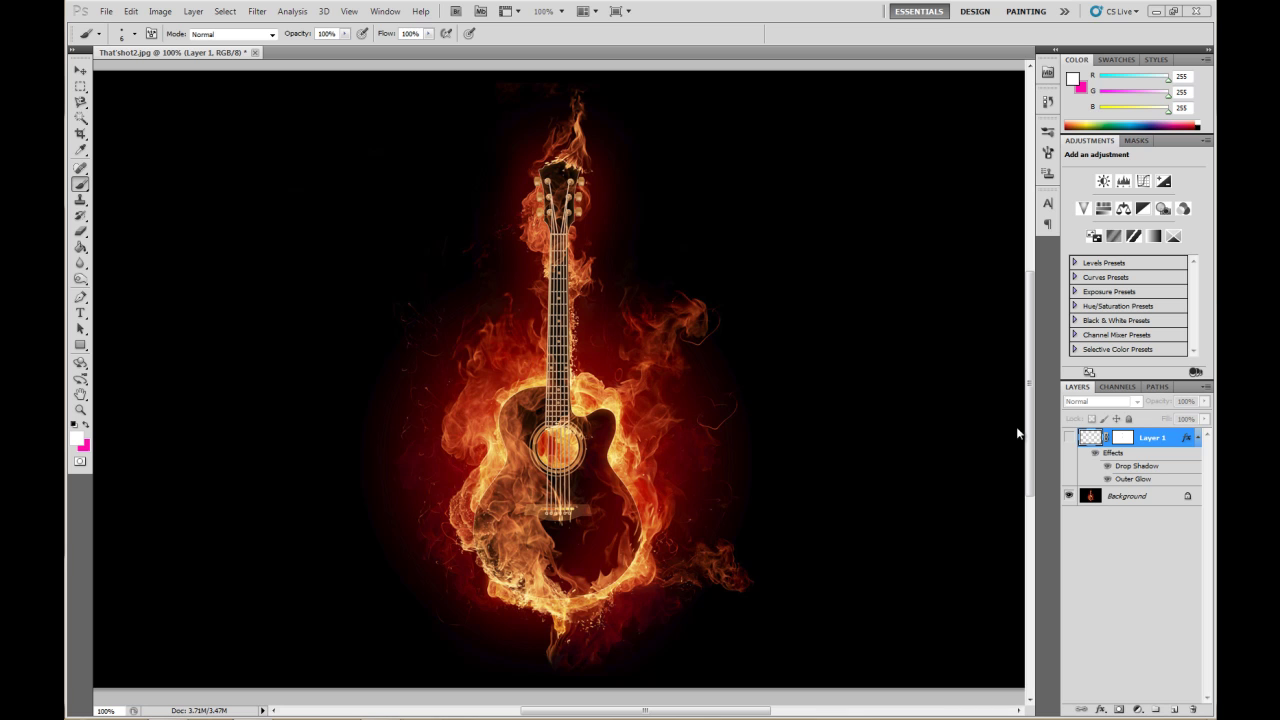
# Hide the pink spiral layer and add a new empty layer above Layer 1.
pyautogui.click(1068, 438)
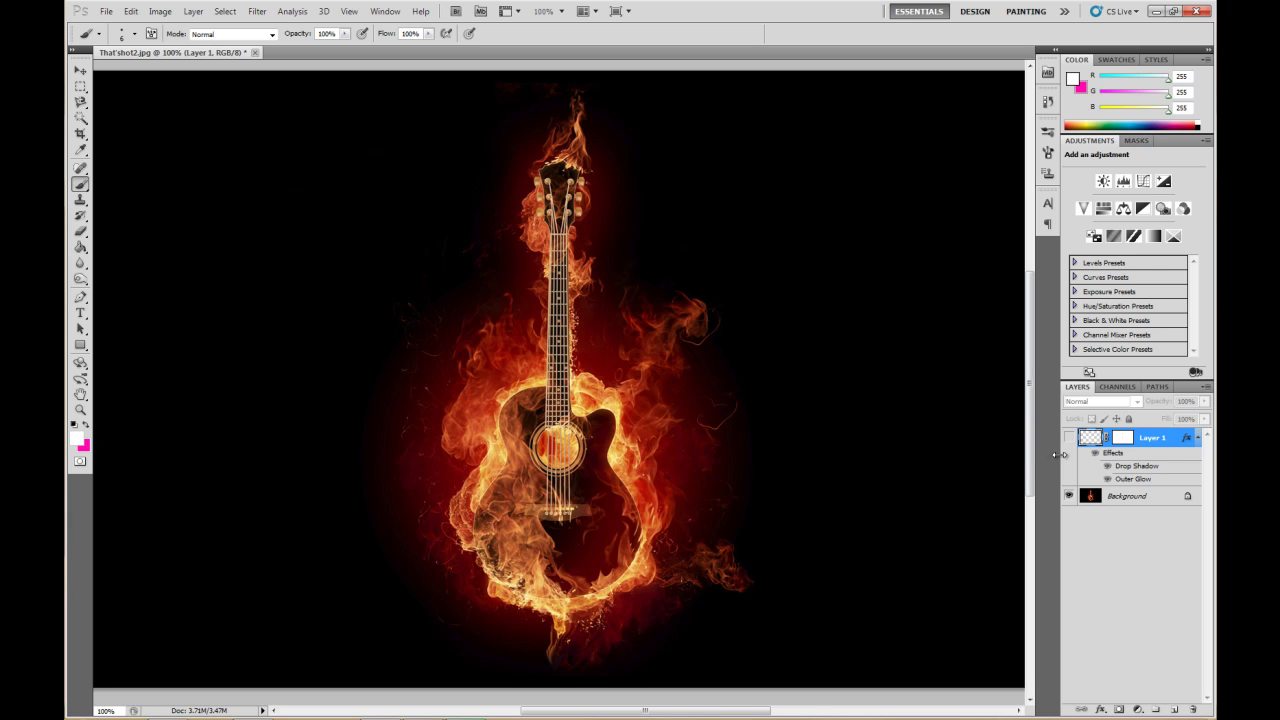
pyautogui.click(1068, 439)
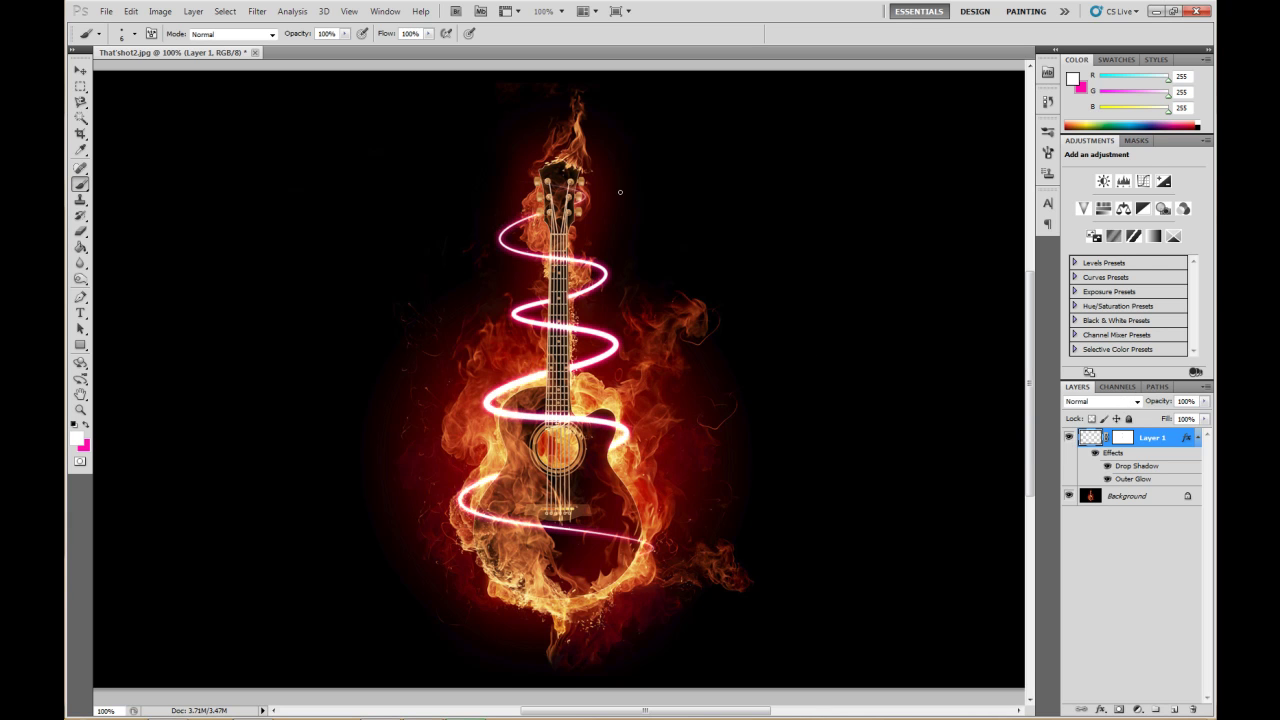
pyautogui.click(1069, 439)
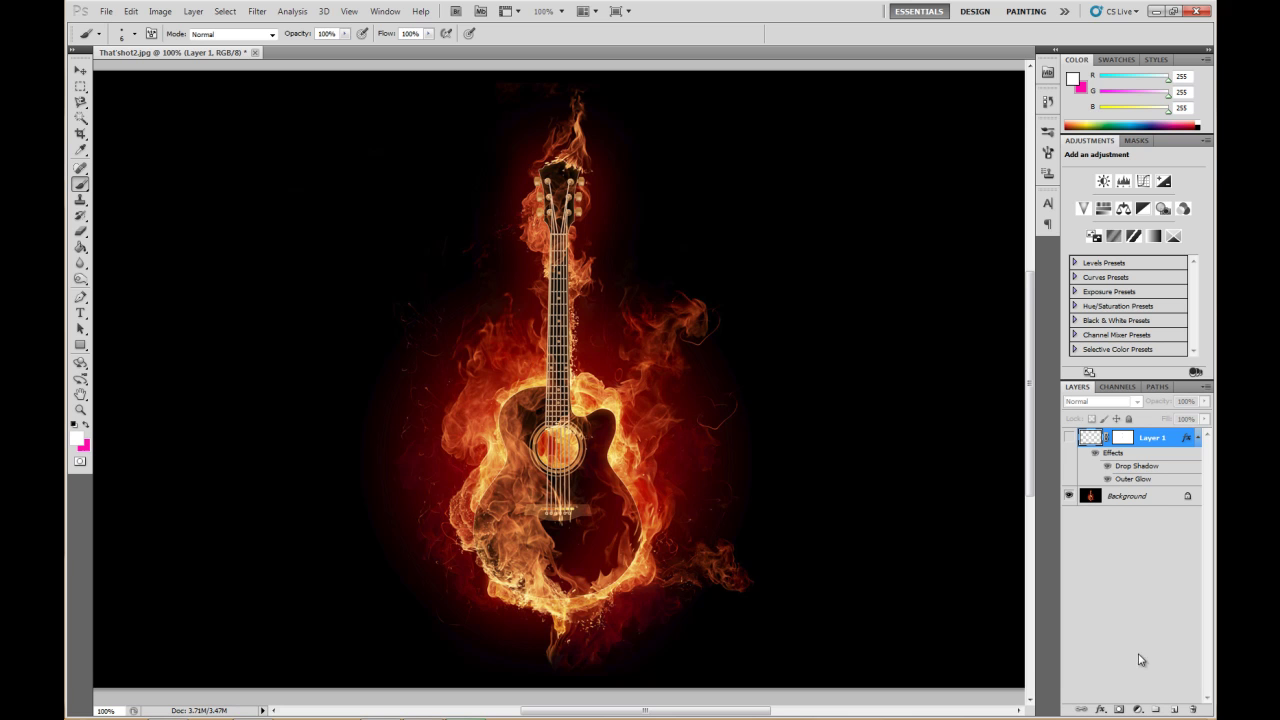
pyautogui.click(1175, 710)
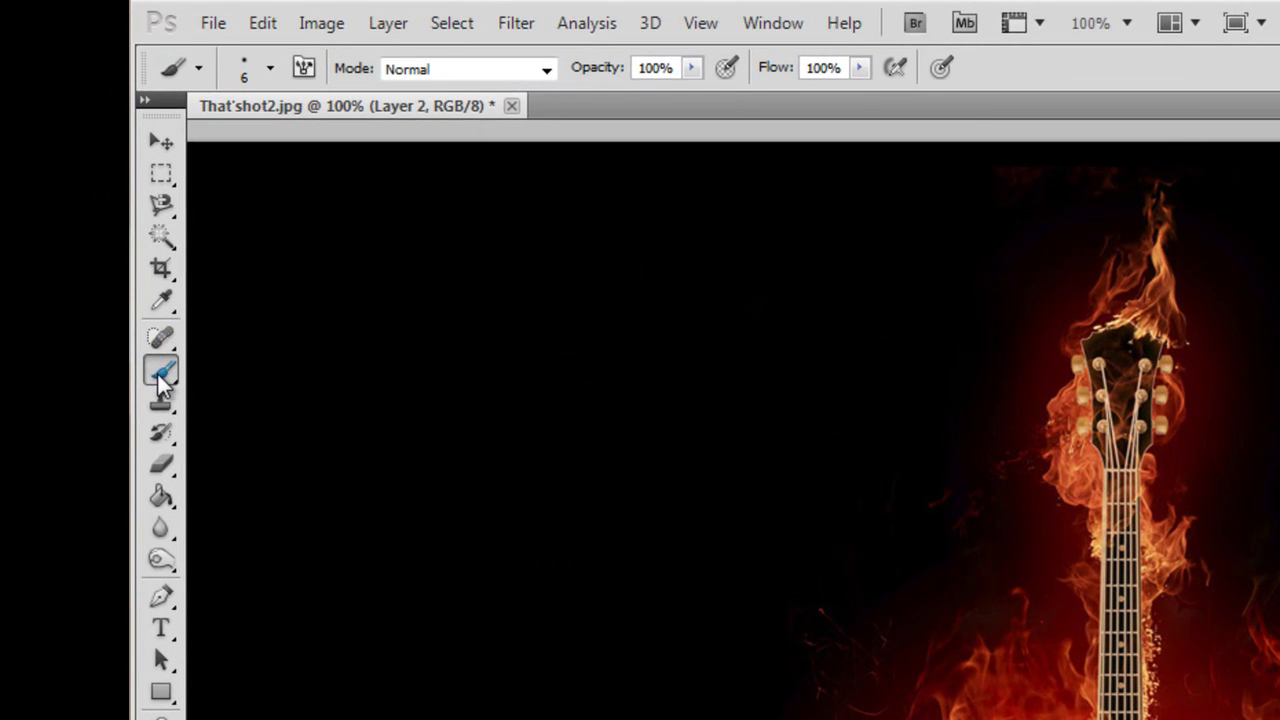
# Make the 6 px brush fully soft at 0% hardness.
pyautogui.click(269, 70)
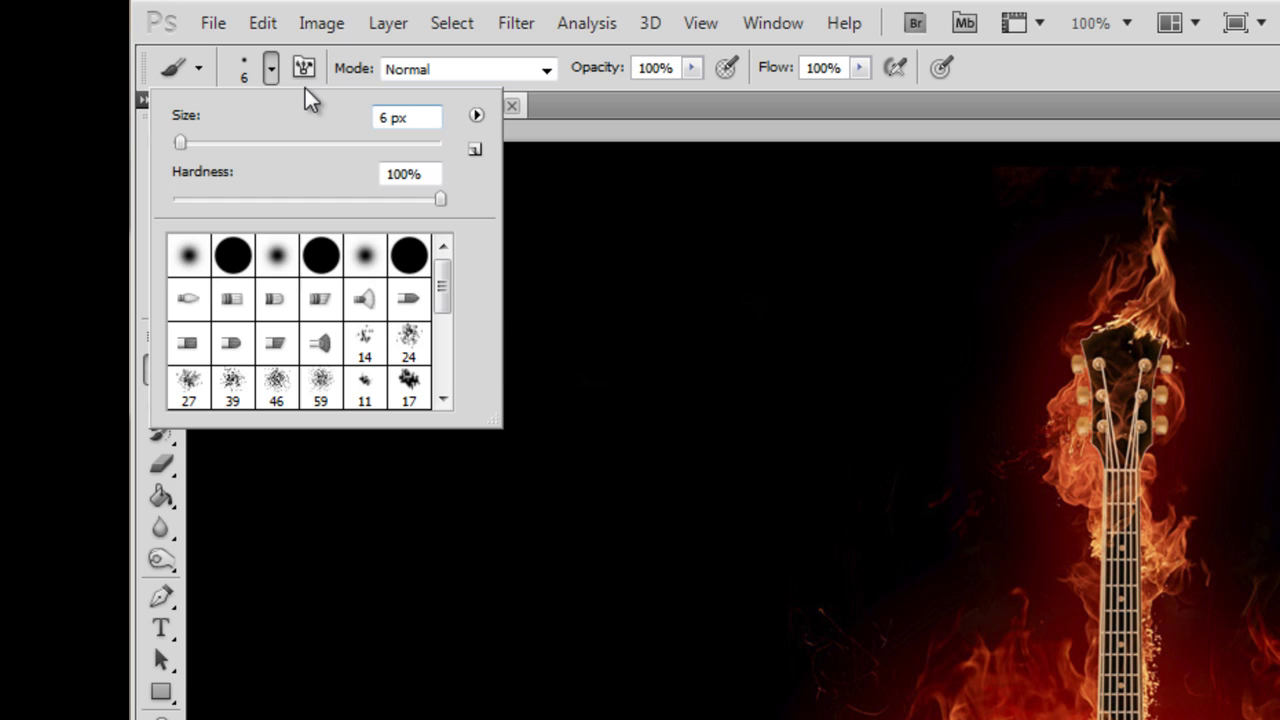
pyautogui.click(272, 70)
pyautogui.click(272, 70)
pyautogui.moveTo(441, 199); pyautogui.dragTo(173, 199)
pyautogui.click(272, 70)
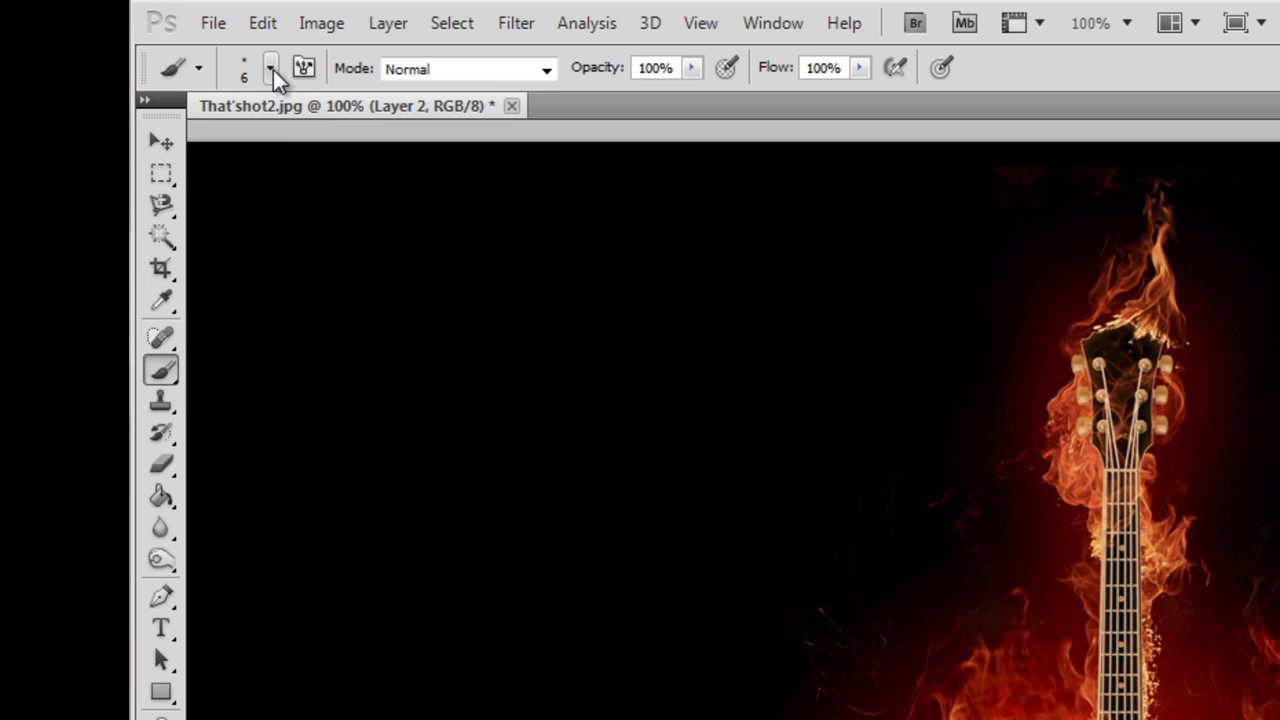
pyautogui.click(162, 599)
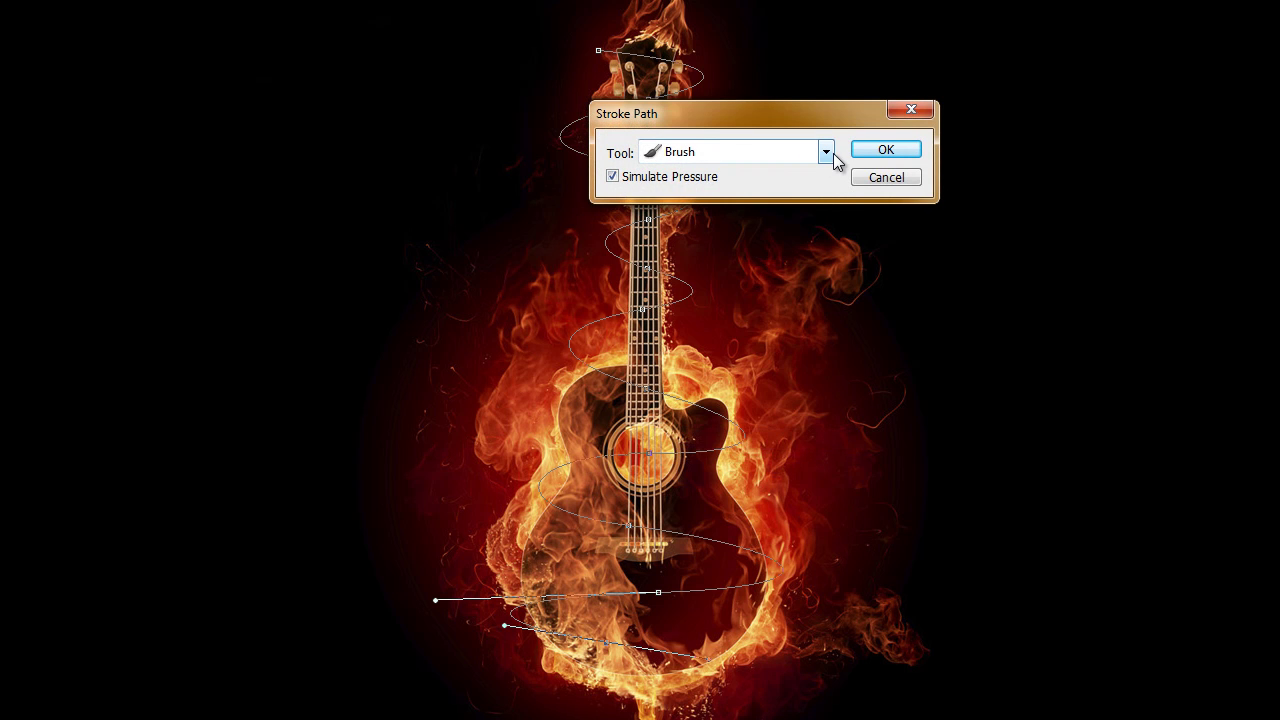
# Stroke the spiral path onto Layer 2 with the soft brush and Simulate Pressure.
pyautogui.click(826, 152)
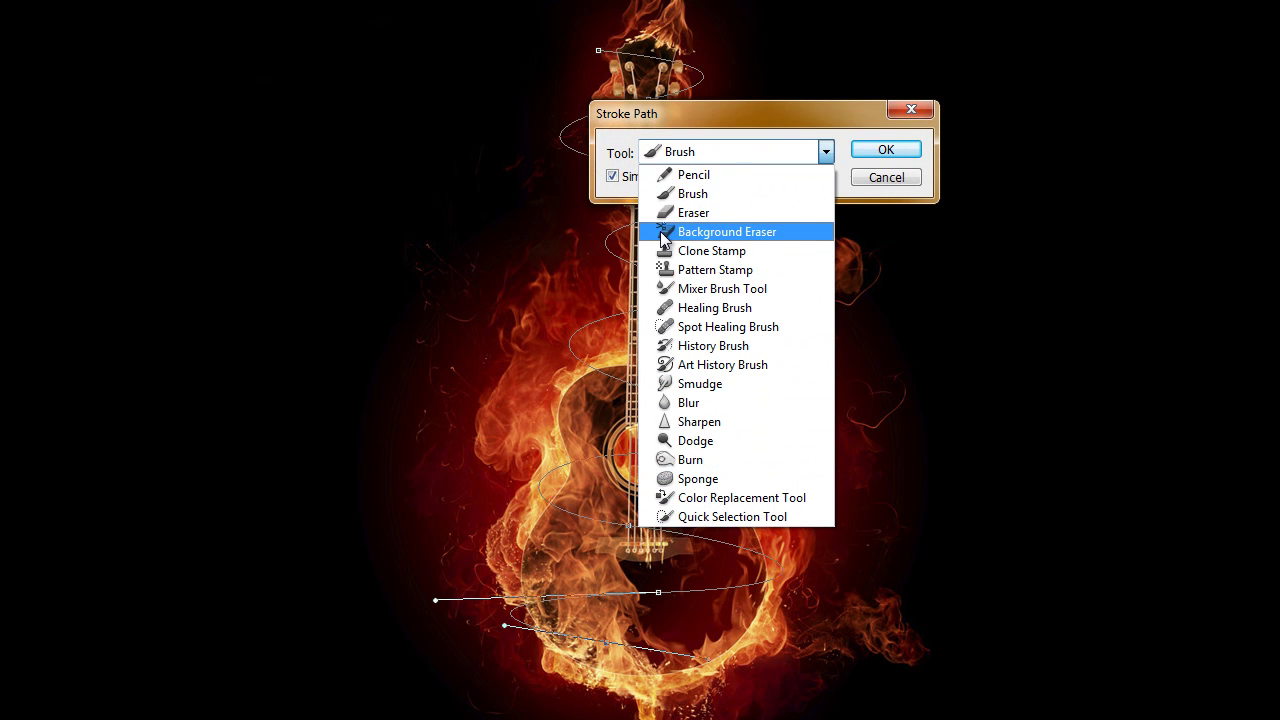
pyautogui.click(694, 193)
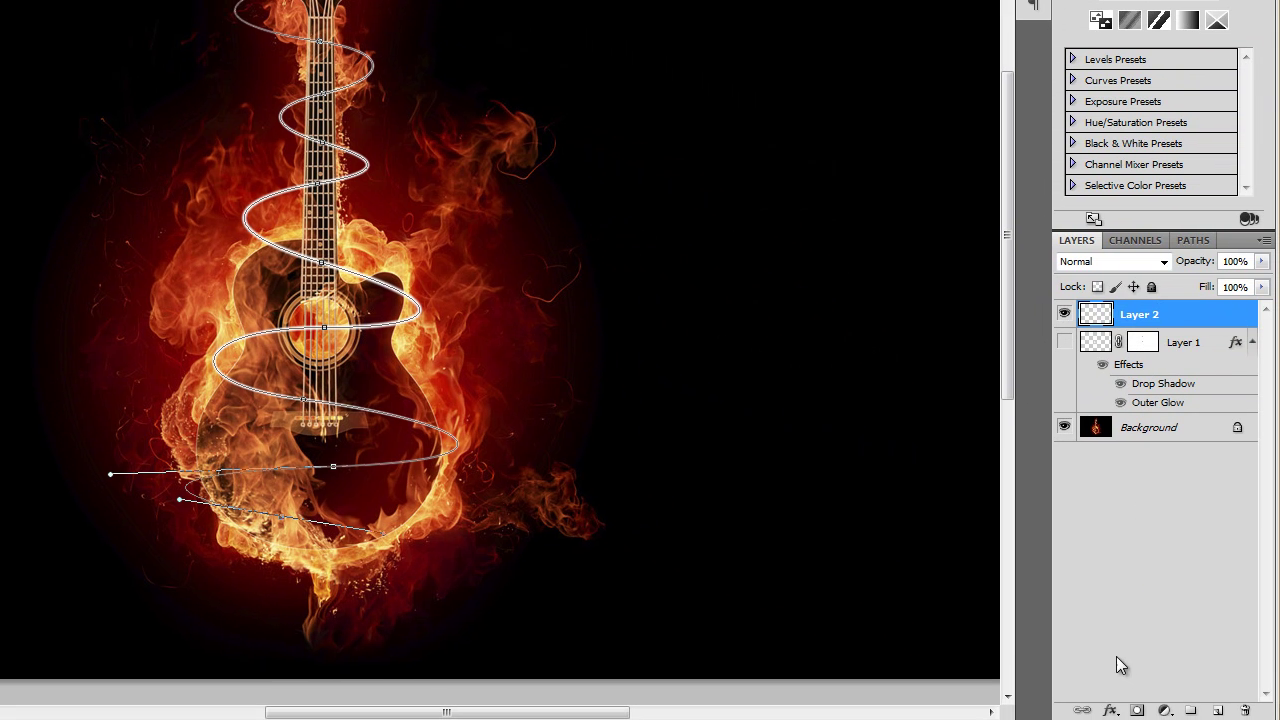
# Add an Outer Glow to Layer 2 and set its colour to hot pink ff0084.
pyautogui.click(1113, 710)
pyautogui.click(1140, 541)
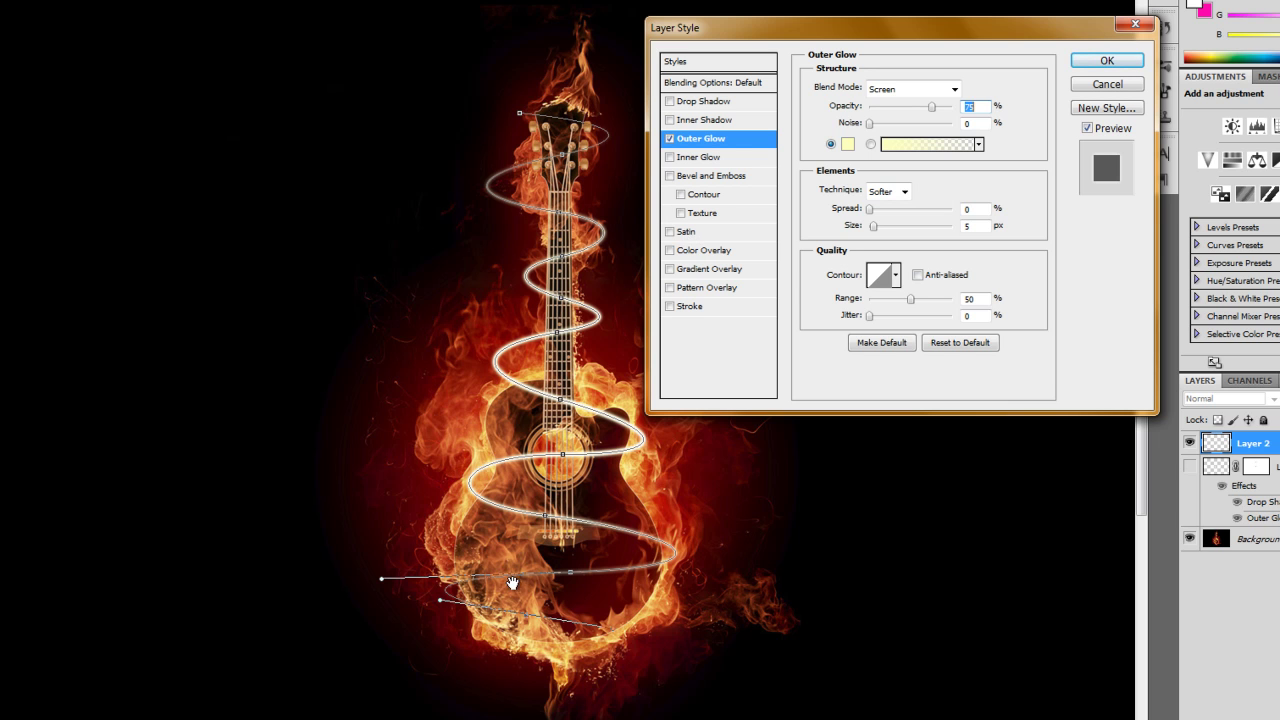
pyautogui.click(848, 146)
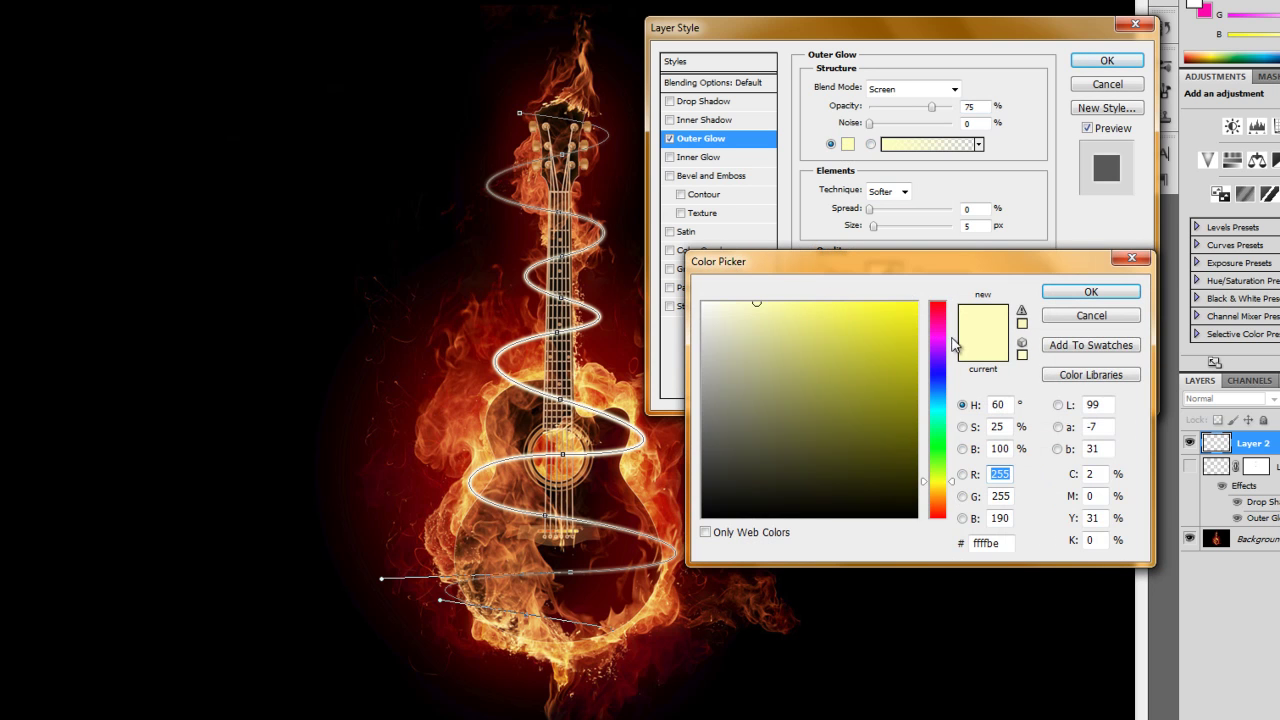
pyautogui.moveTo(940, 352); pyautogui.dragTo(950, 325)
pyautogui.click(912, 304)
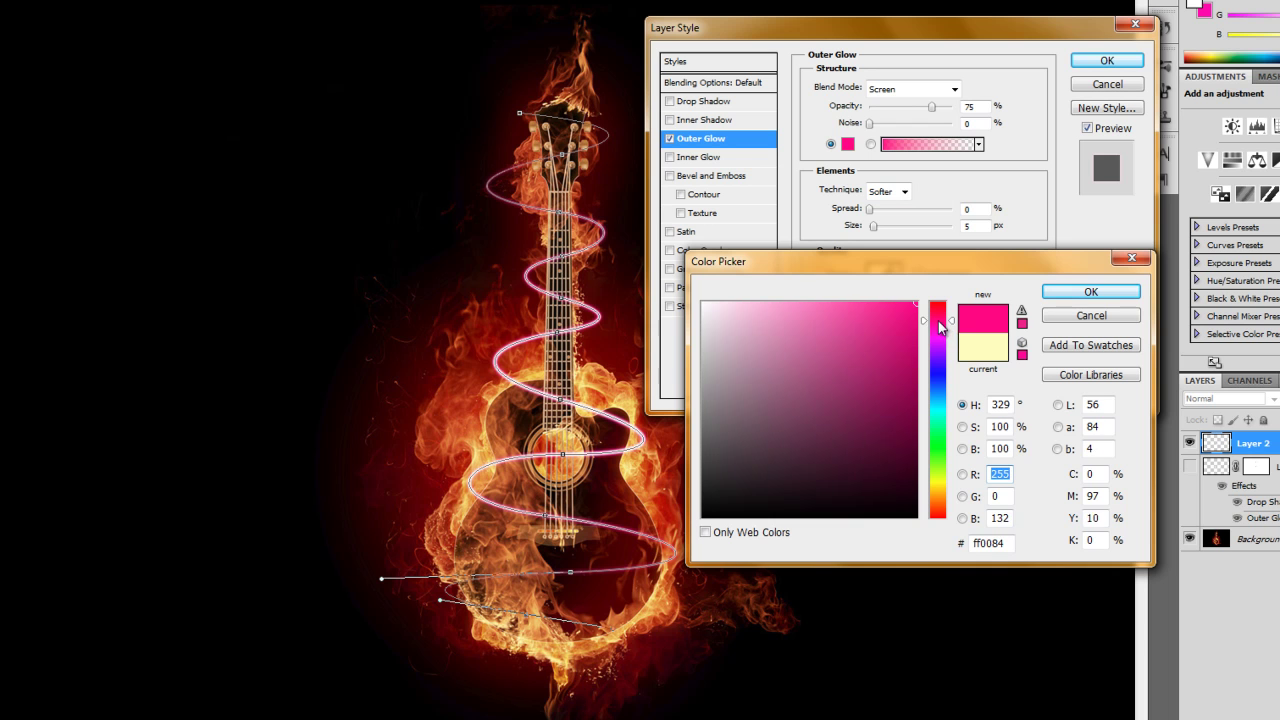
pyautogui.click(1104, 294)
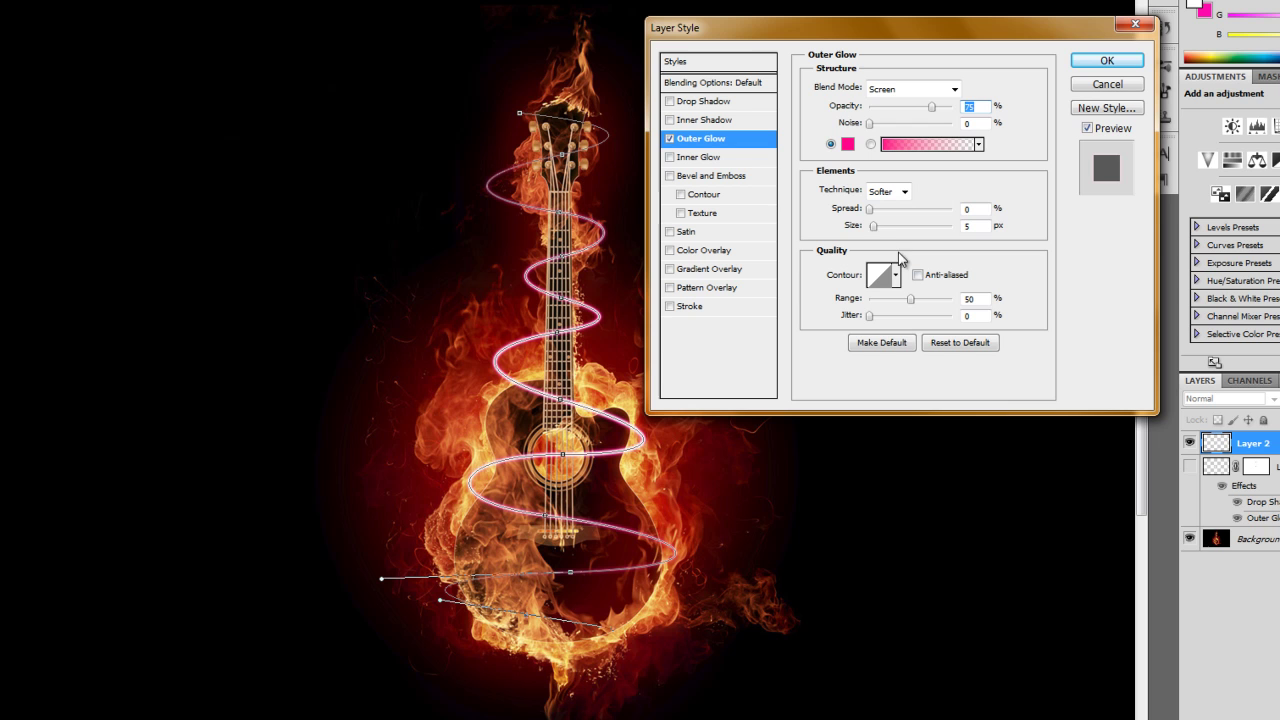
# Set the Outer Glow spread to 10% and size to 6 px.
pyautogui.click(871, 211)
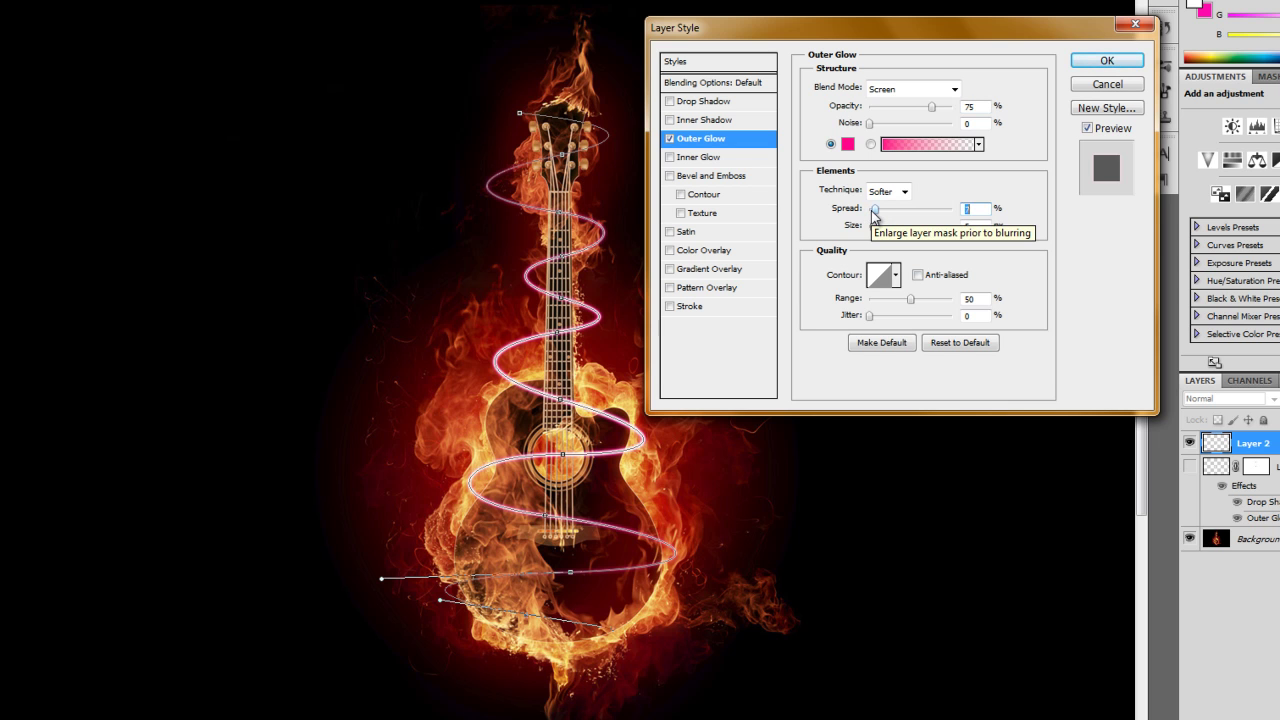
pyautogui.moveTo(873, 211); pyautogui.dragTo(876, 211)
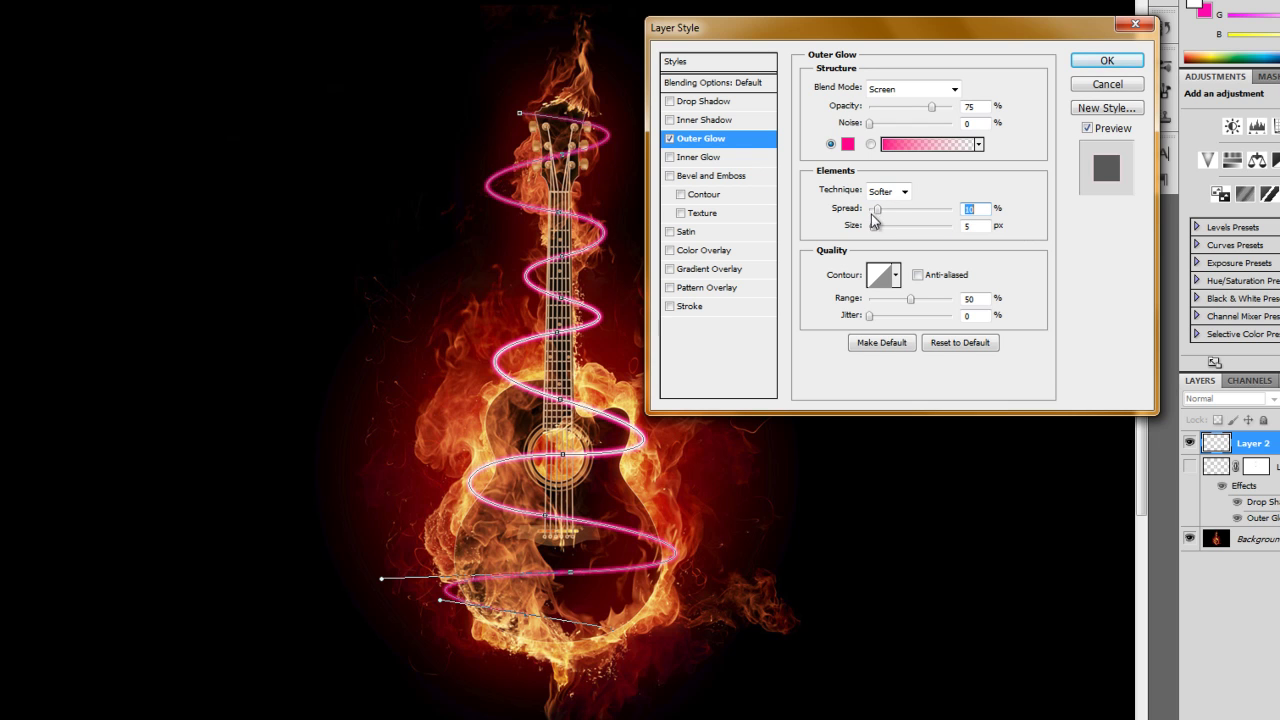
pyautogui.click(875, 227)
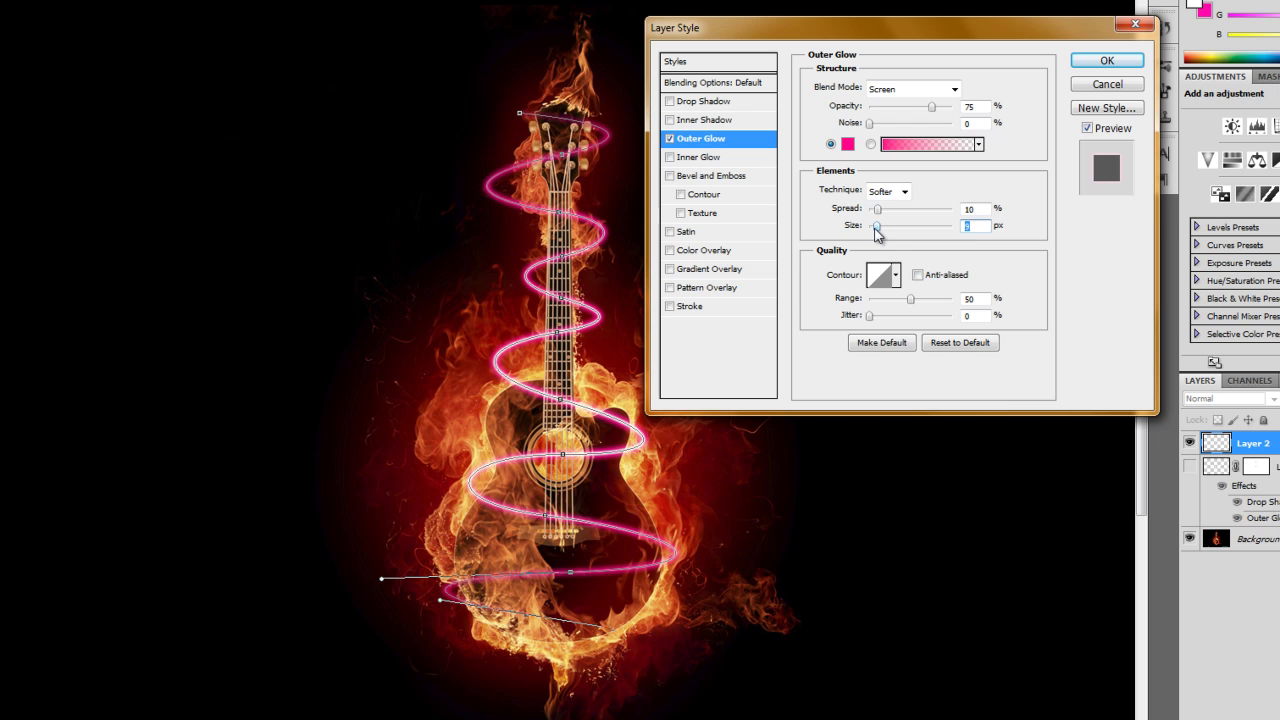
pyautogui.moveTo(875, 228); pyautogui.dragTo(875, 229)
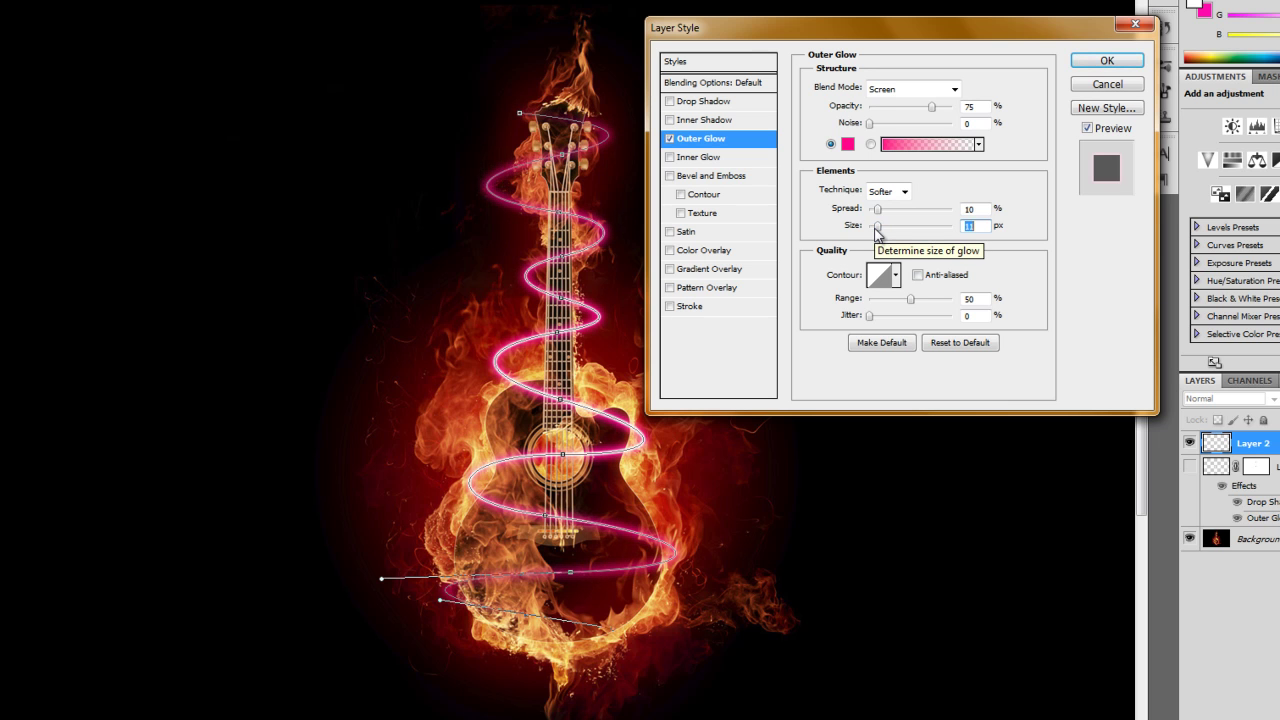
pyautogui.moveTo(876, 232); pyautogui.dragTo(875, 231)
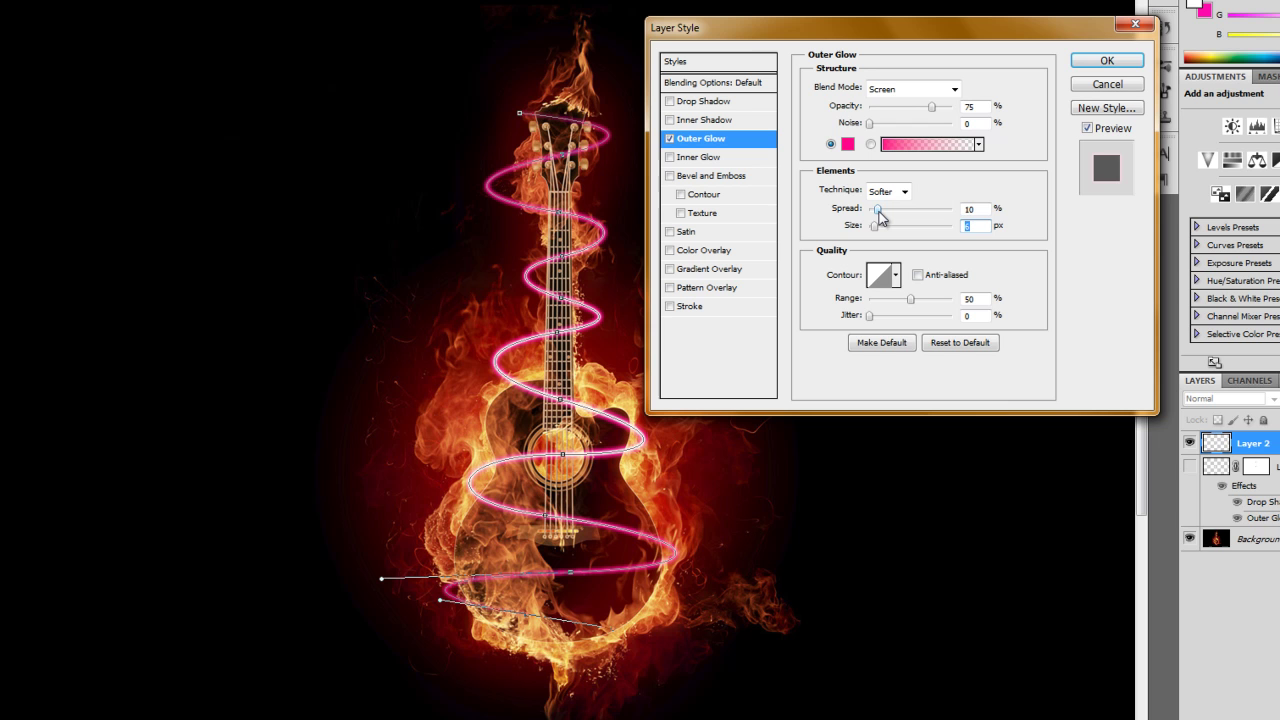
pyautogui.hotkey('shift', 'Tab')
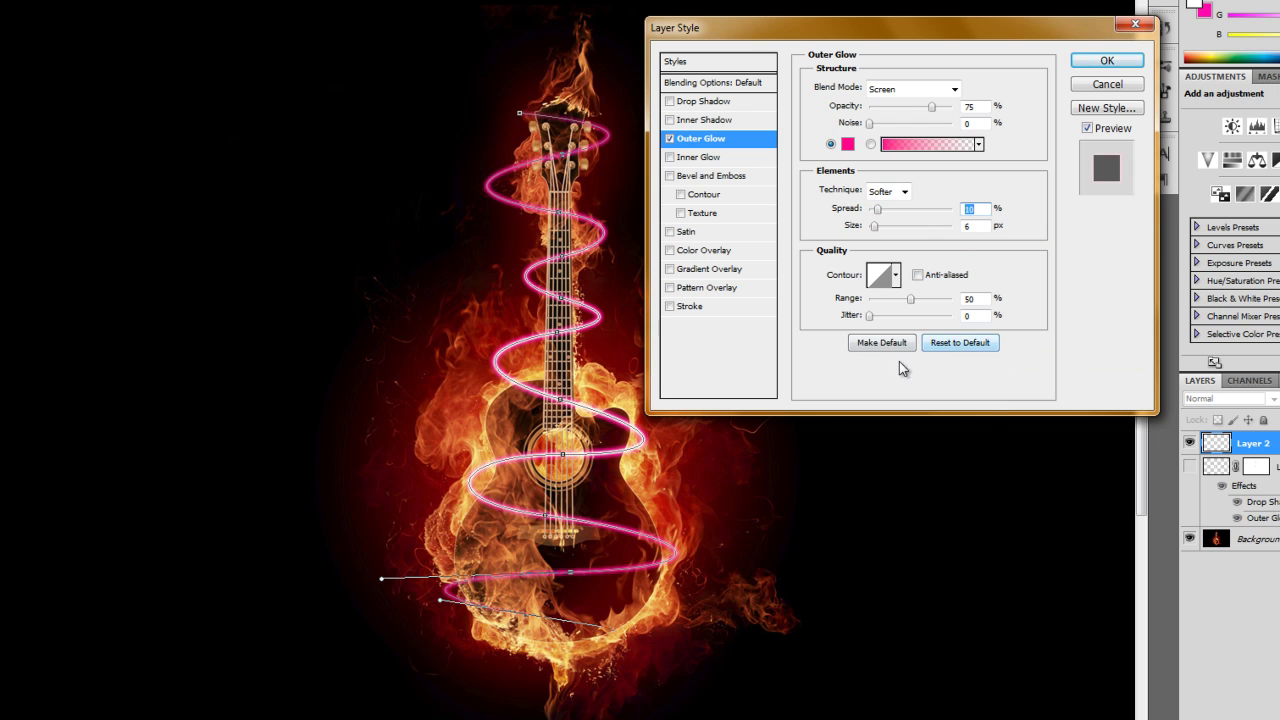
# Give the glow a rounded contour and raise its Range to 84%.
pyautogui.click(896, 275)
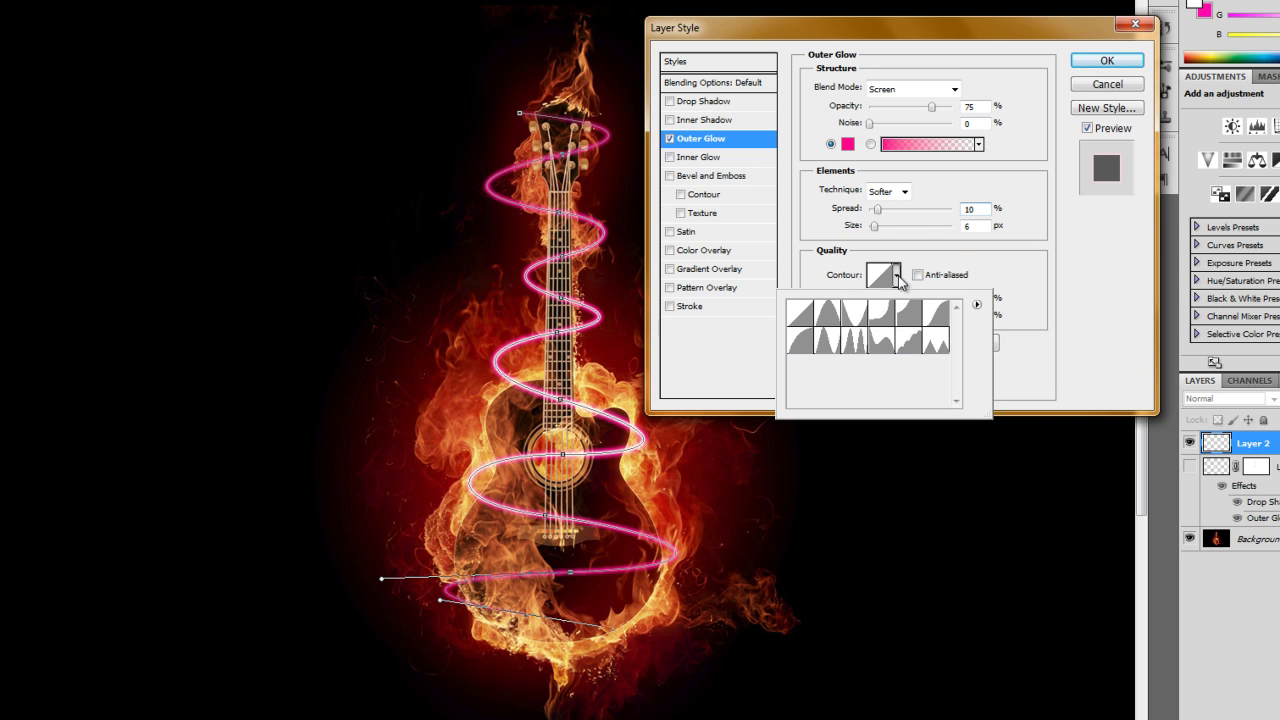
pyautogui.click(800, 343)
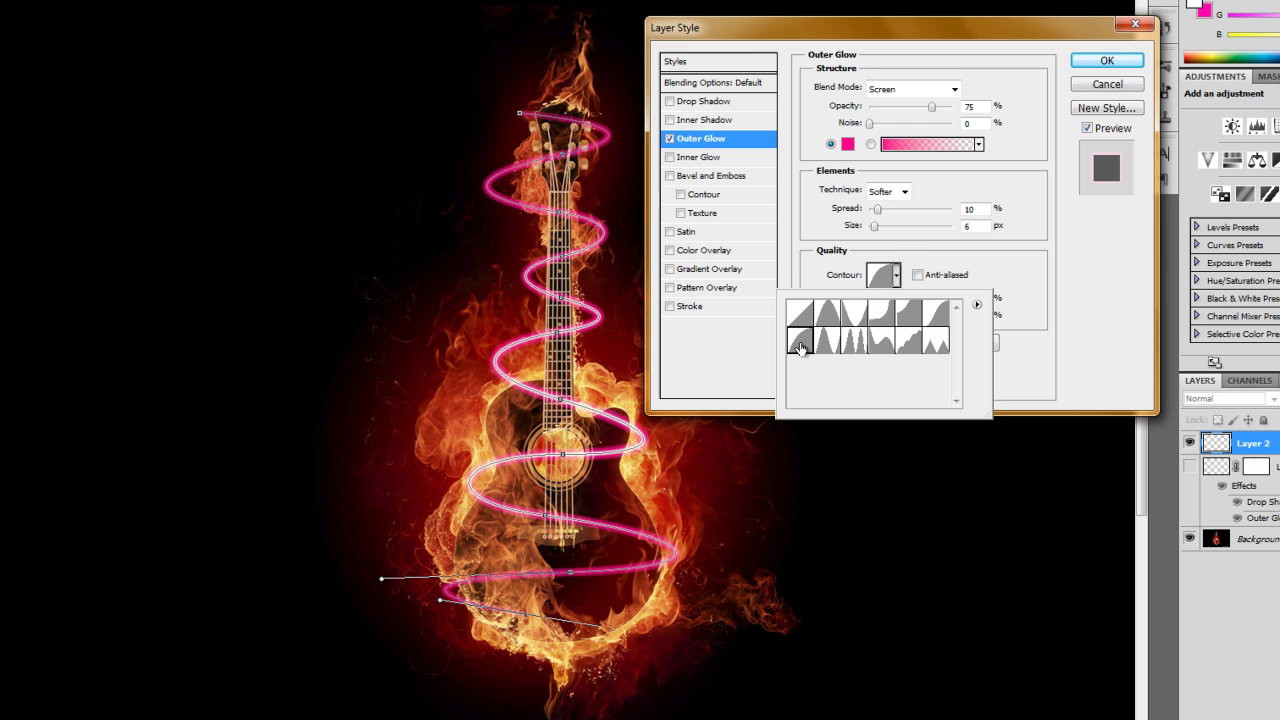
pyautogui.click(897, 278)
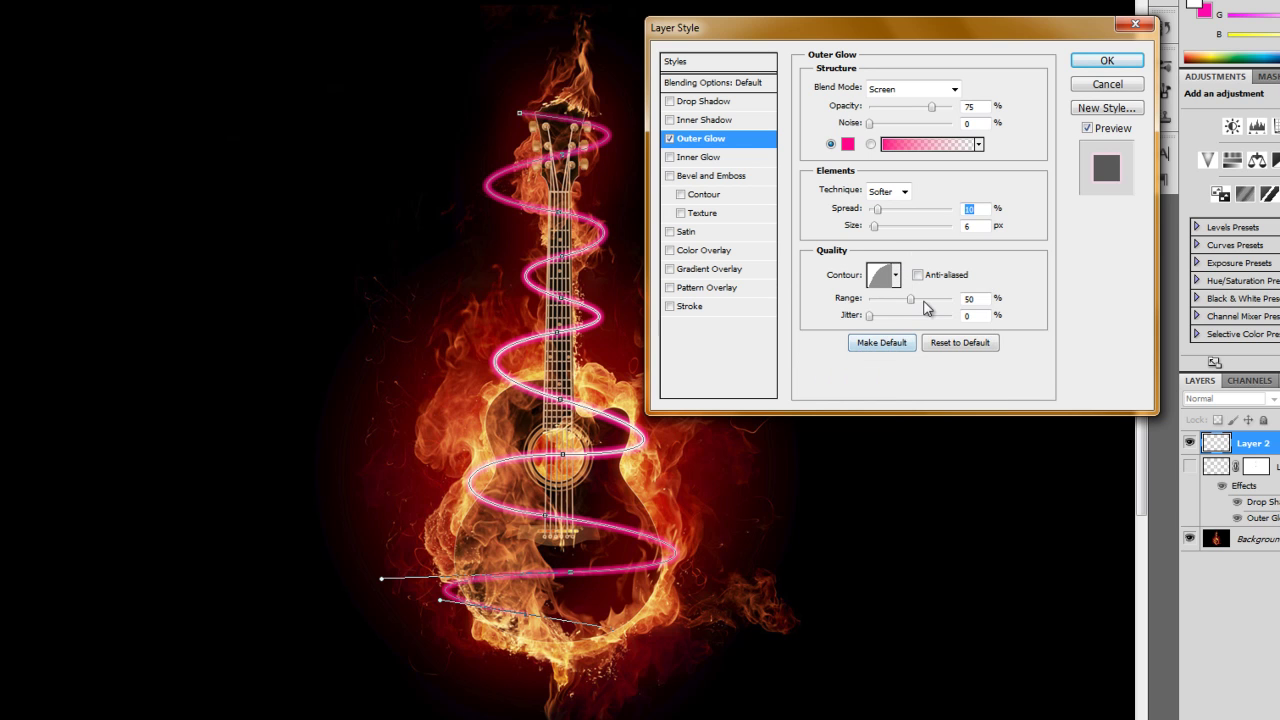
pyautogui.moveTo(910, 300); pyautogui.dragTo(940, 305)
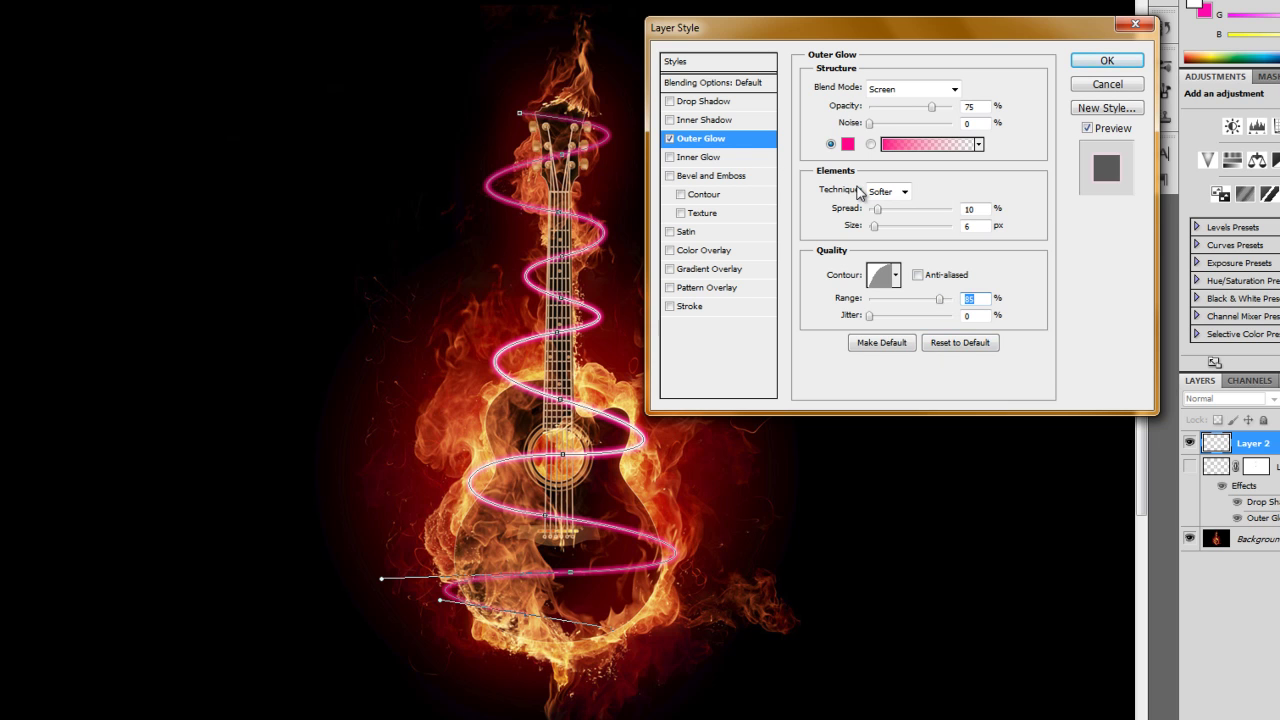
# Enable a Drop Shadow on the spiral layer with a white shadow colour.
pyautogui.click(690, 103)
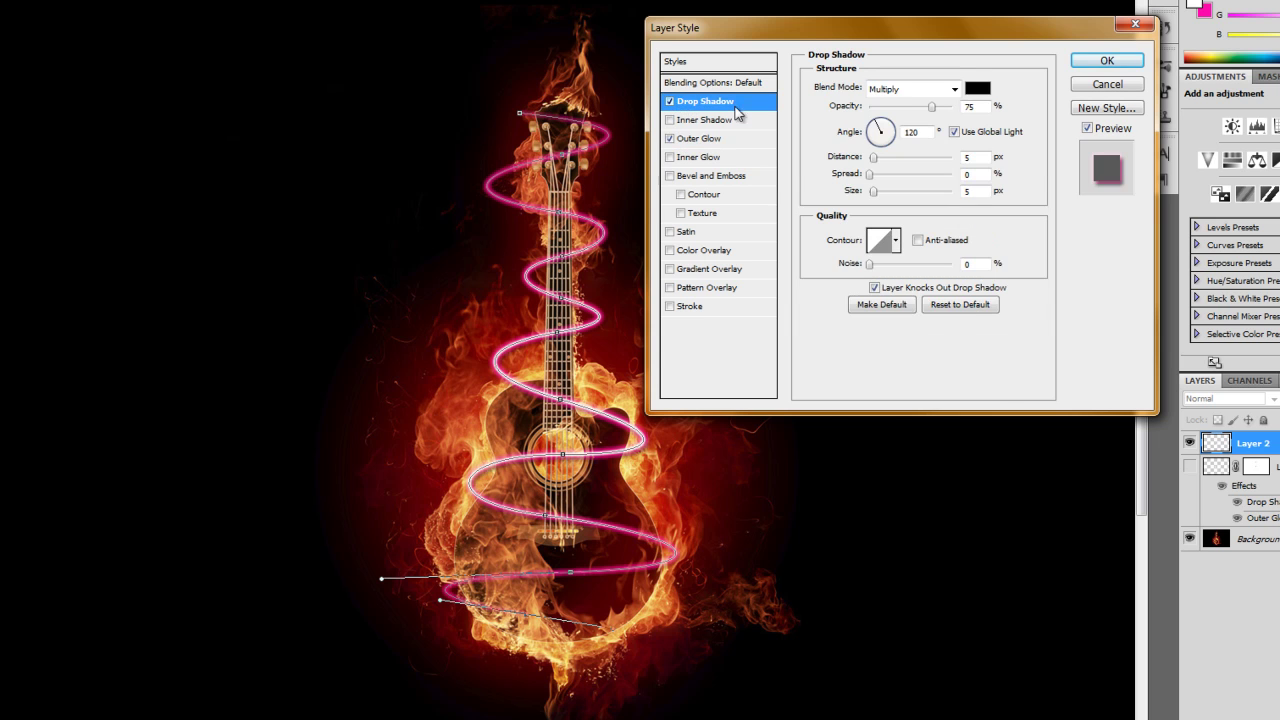
pyautogui.click(977, 88)
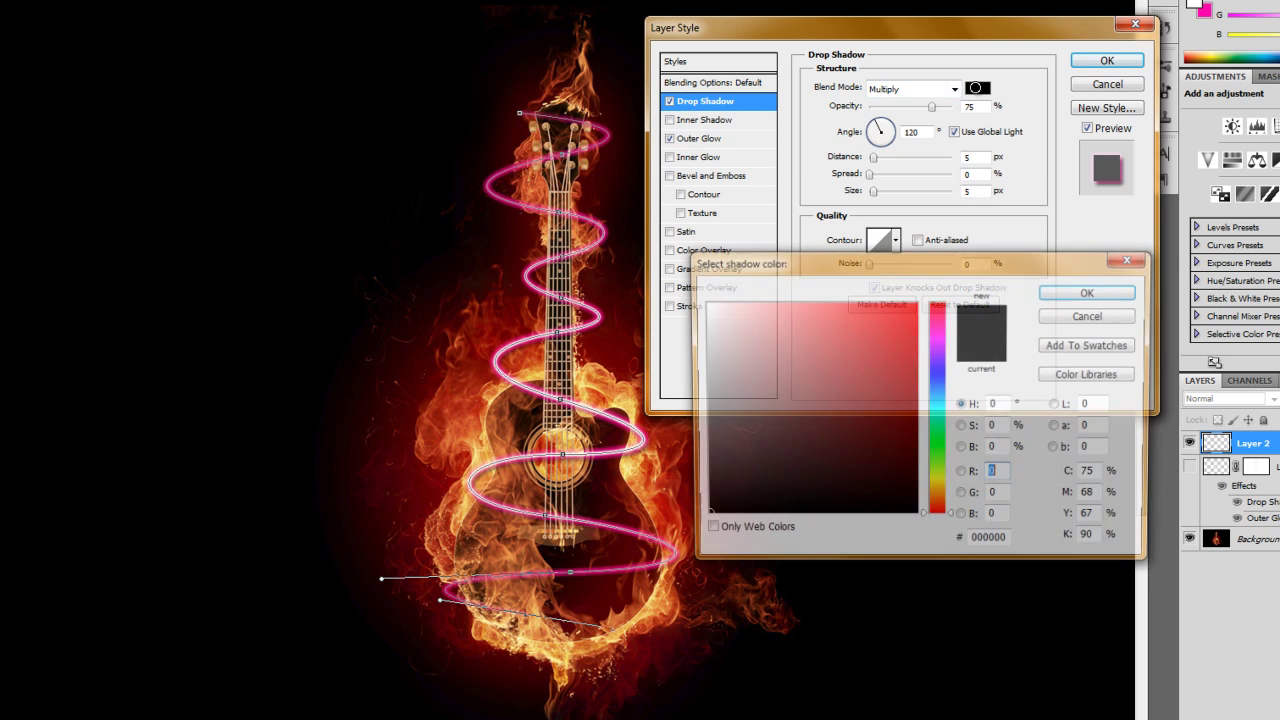
pyautogui.moveTo(778, 346); pyautogui.dragTo(702, 302)
pyautogui.click(1100, 292)
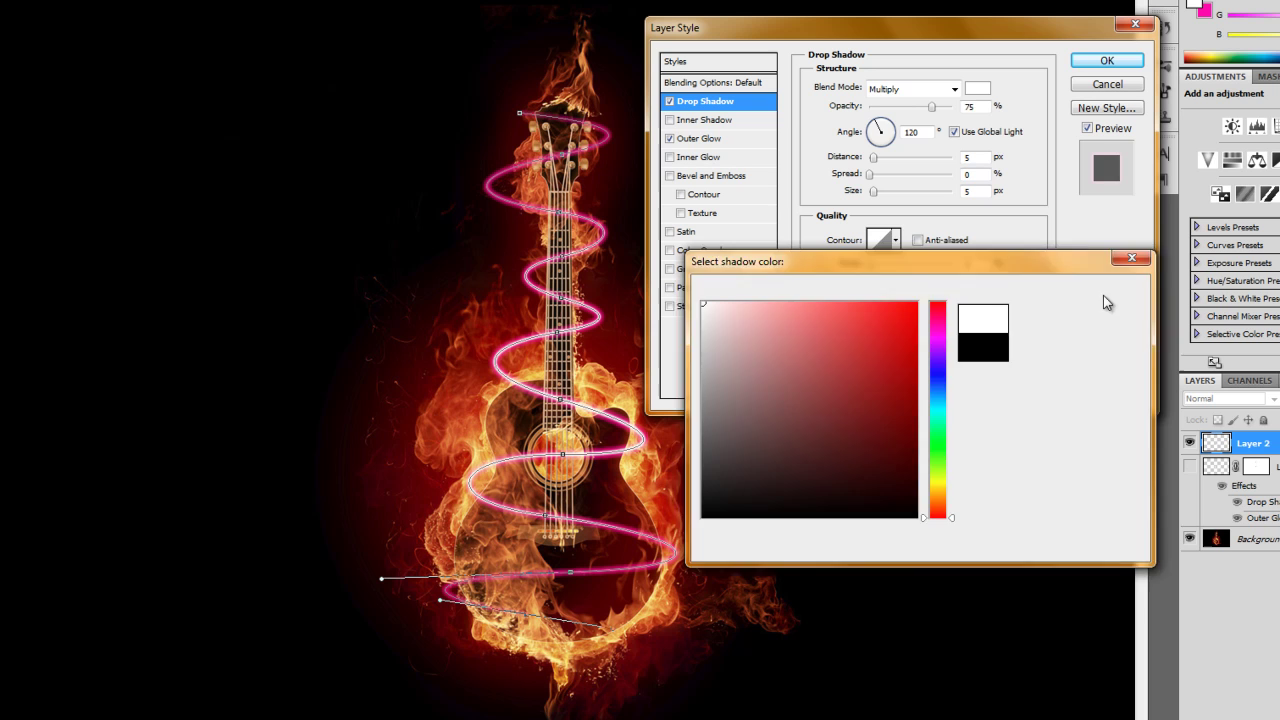
# Set the shadow to Color Dodge blending, 0 px distance and a rounded contour.
pyautogui.click(952, 88)
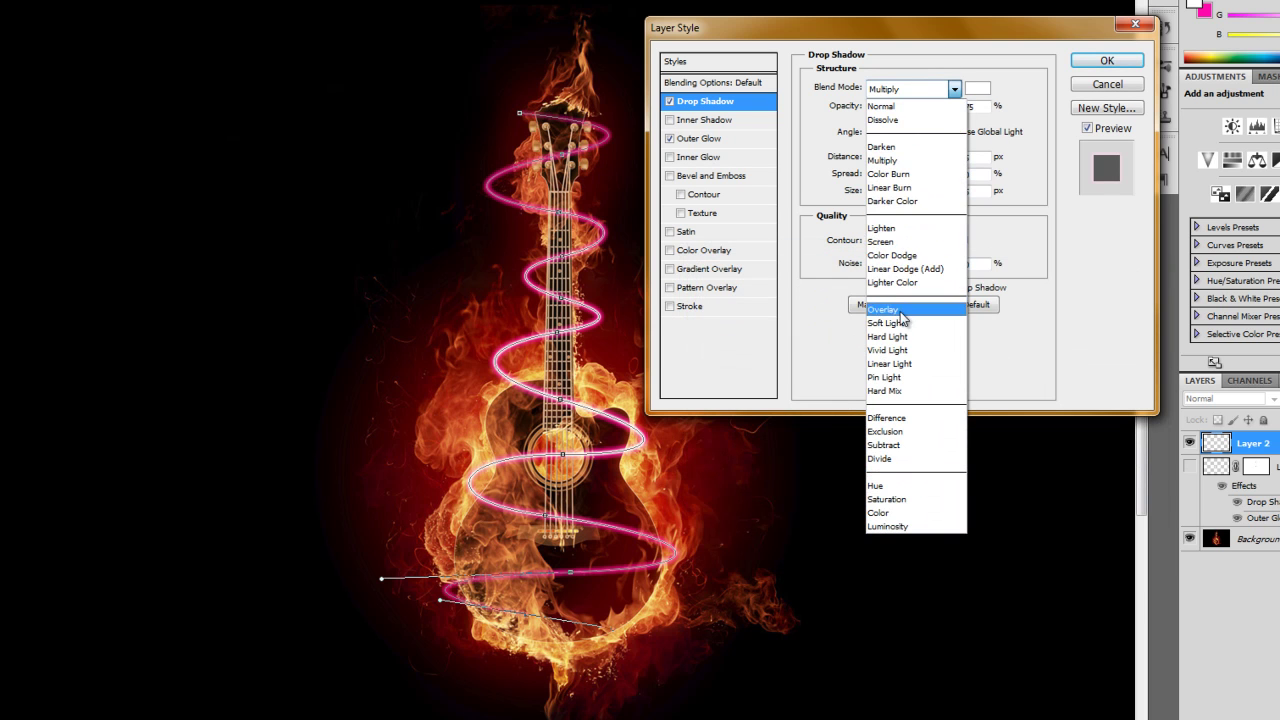
pyautogui.click(900, 257)
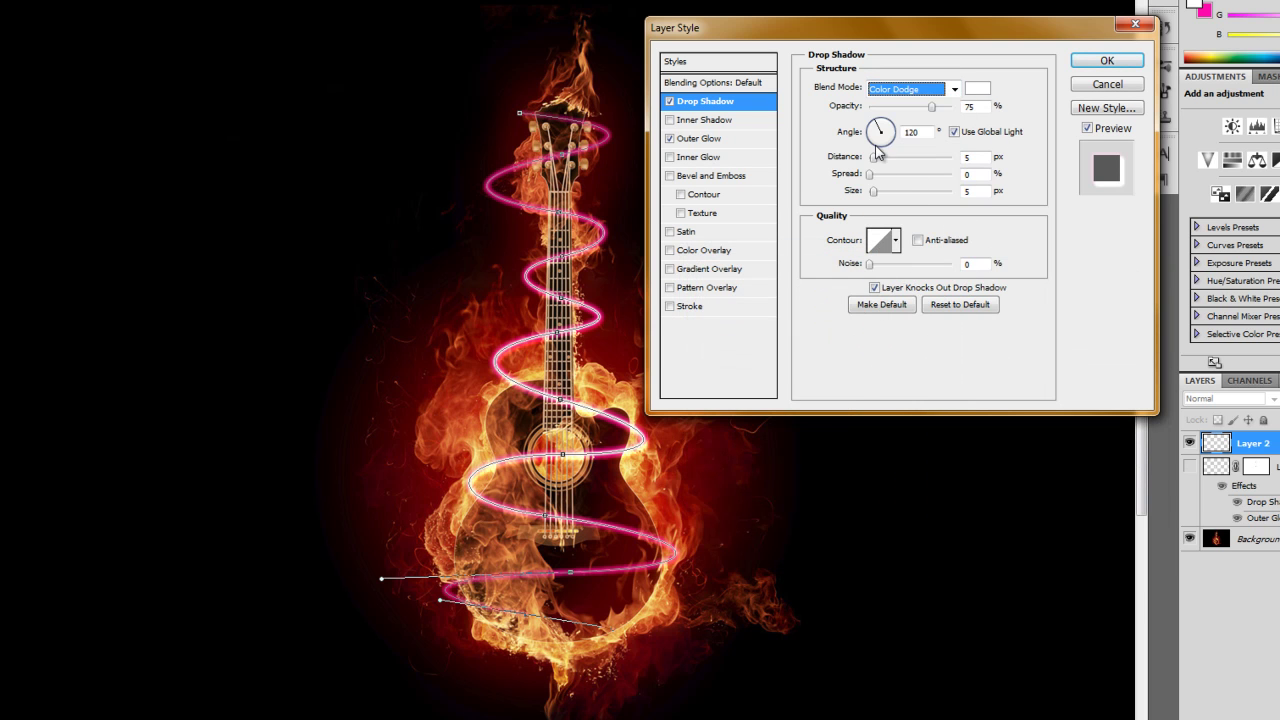
pyautogui.moveTo(874, 160); pyautogui.dragTo(857, 165)
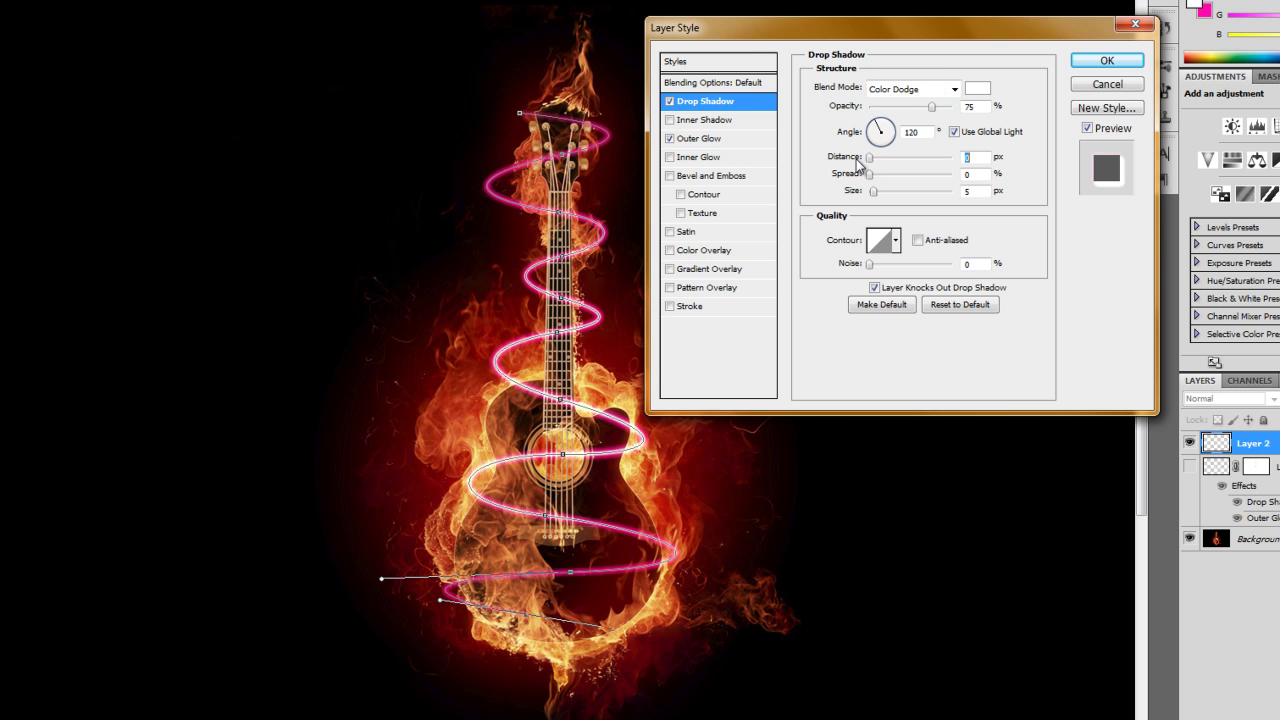
pyautogui.click(897, 241)
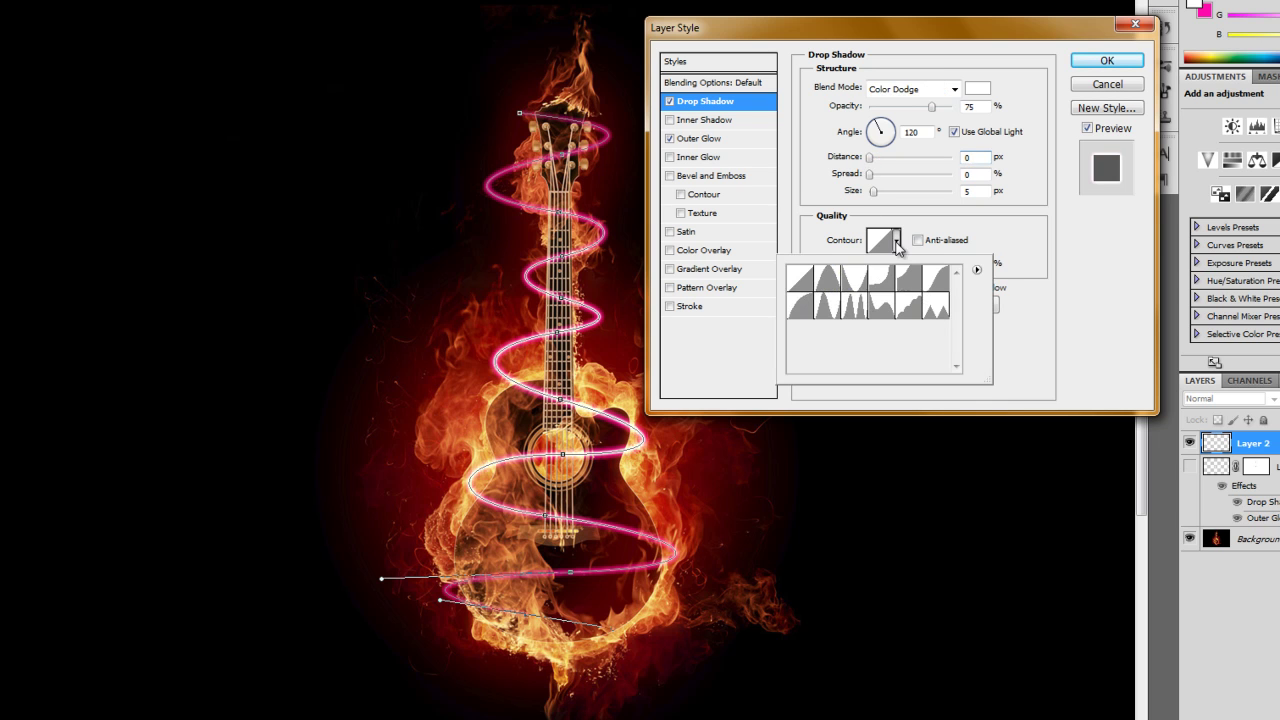
pyautogui.click(802, 306)
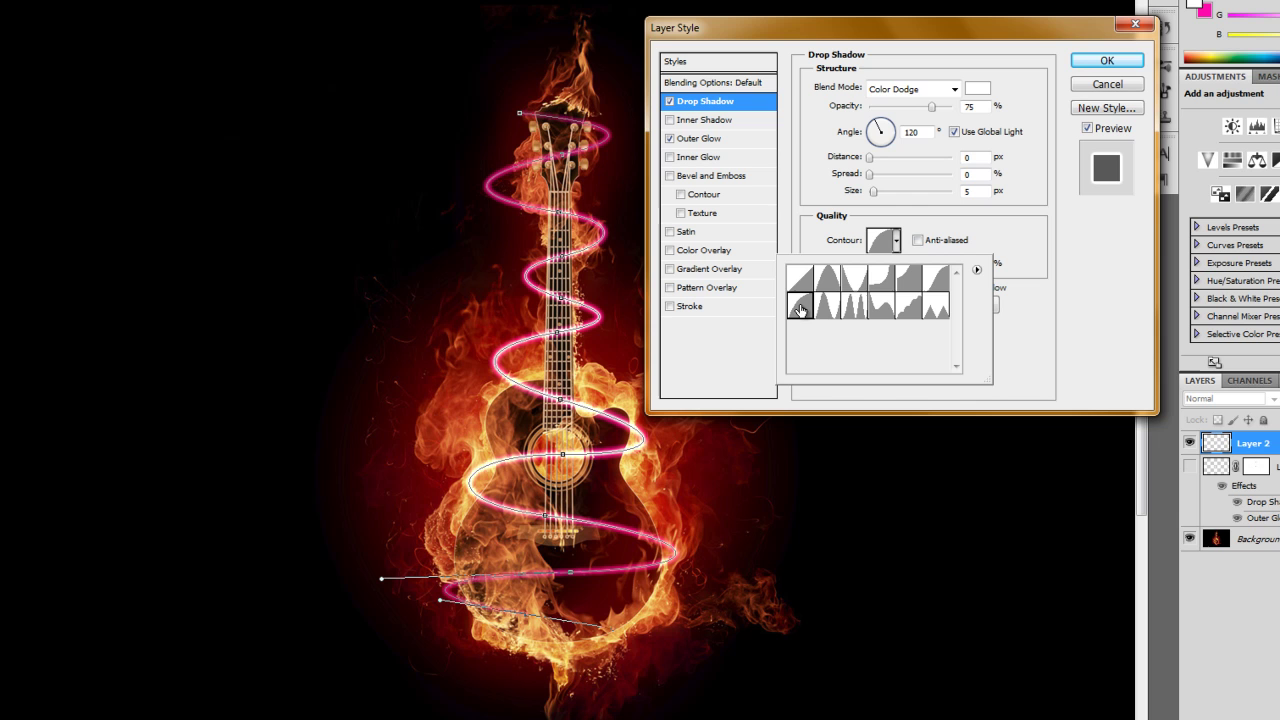
pyautogui.click(1110, 64)
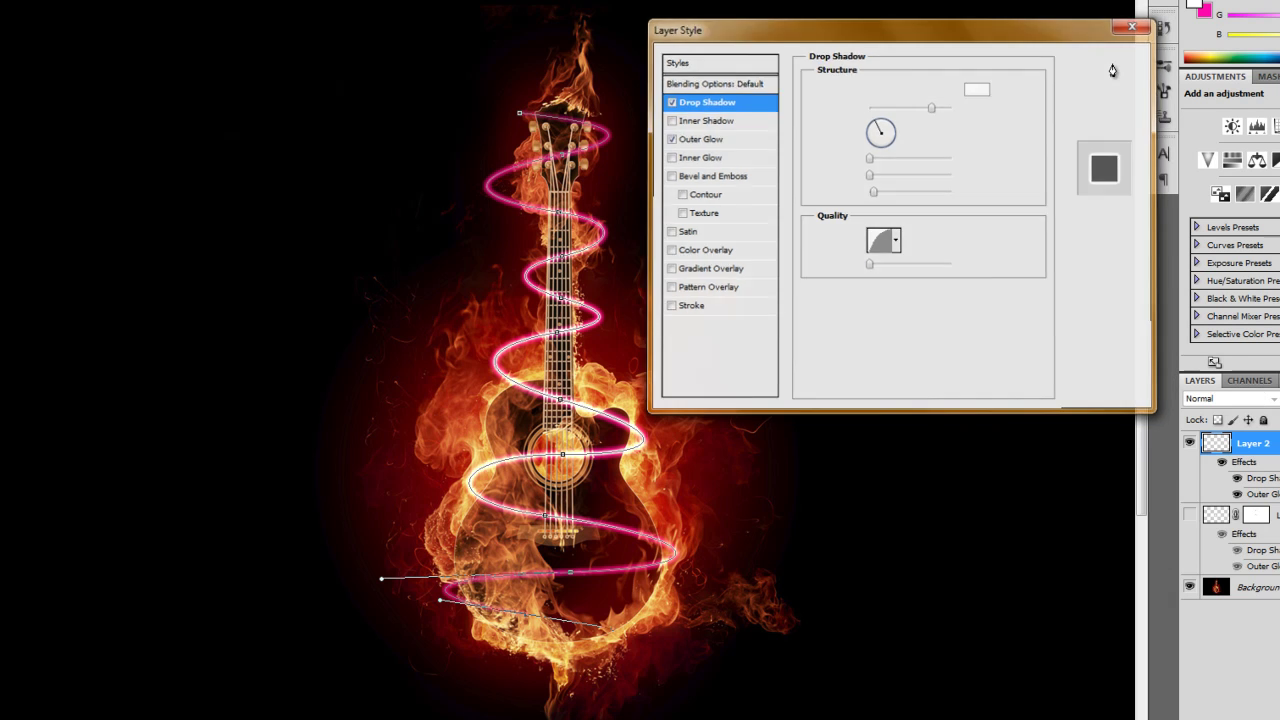
# Apply the layer styles and delete the Work Path, leaving Layer 2's name unchanged.
pyautogui.click(1109, 63)
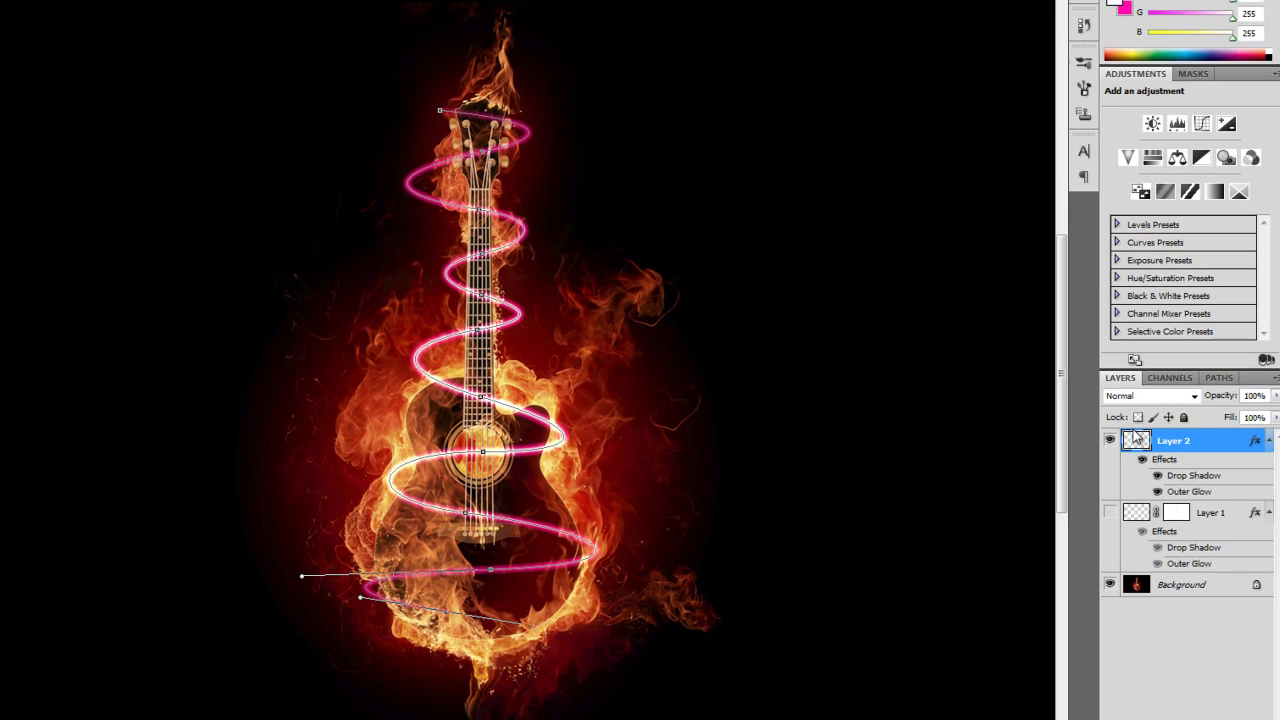
pyautogui.click(1219, 378)
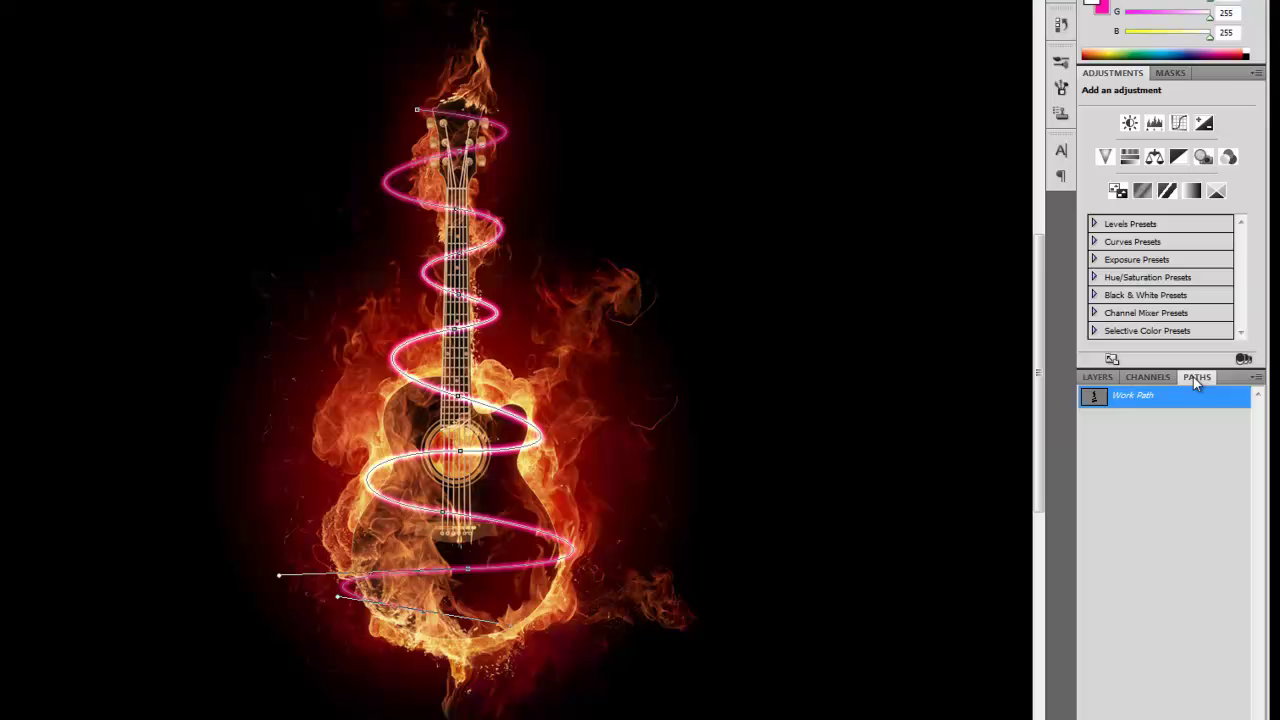
pyautogui.click(1125, 405)
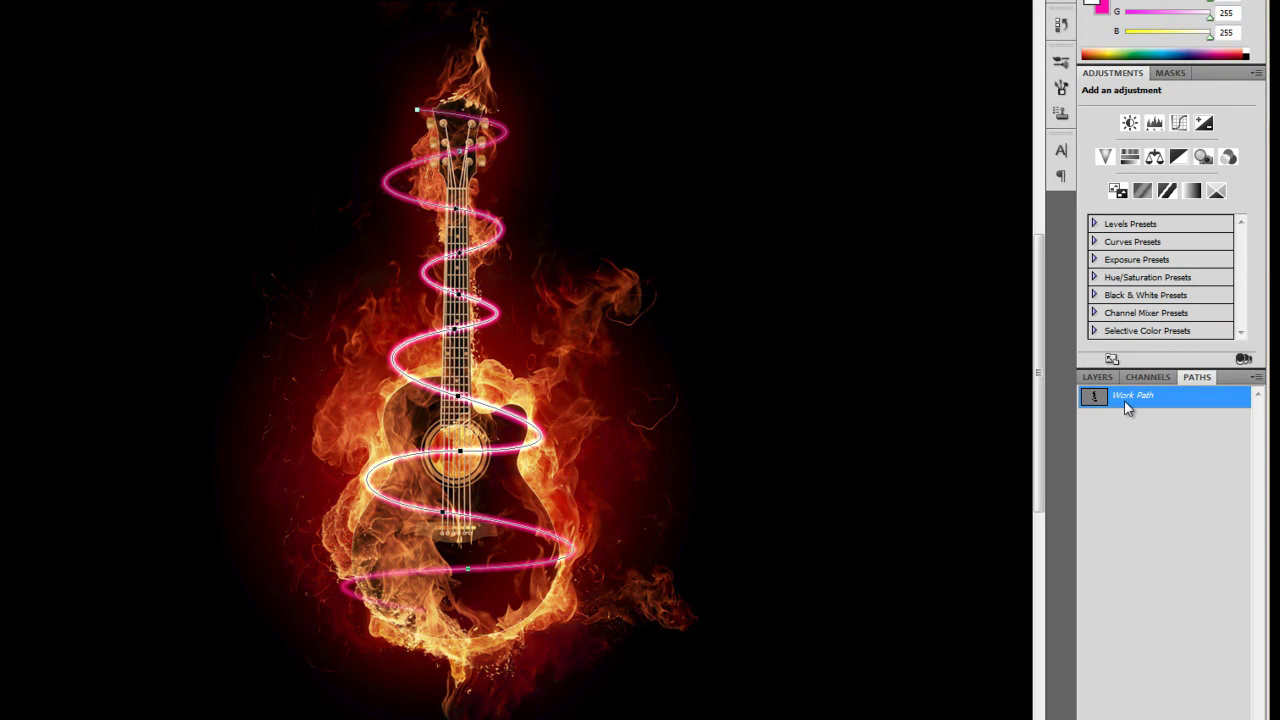
pyautogui.press('Delete')
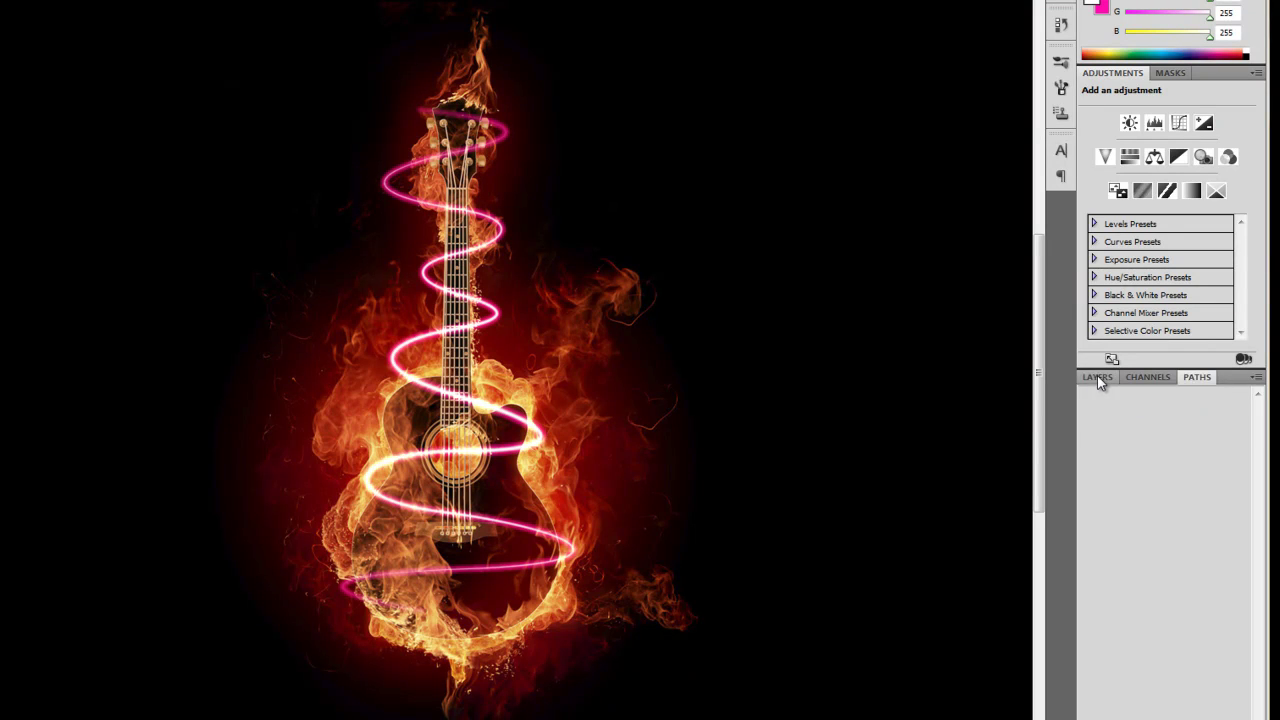
pyautogui.click(1097, 377)
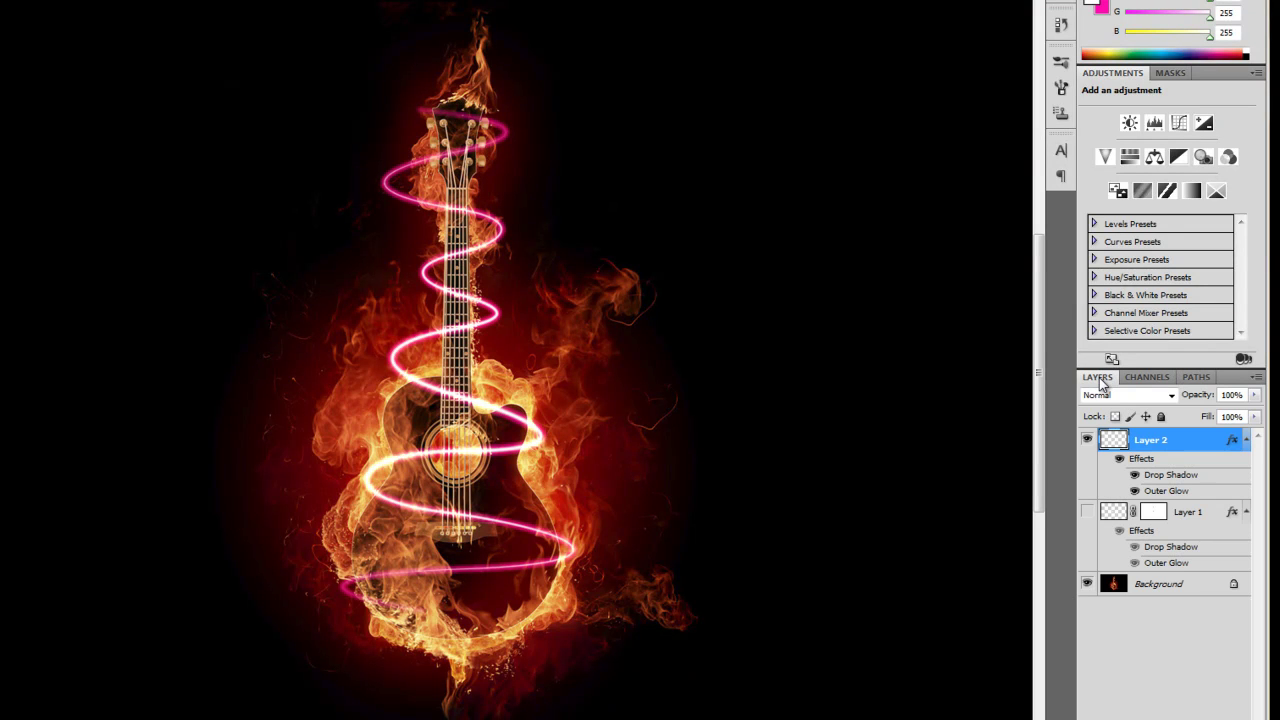
pyautogui.doubleClick(1147, 441)
pyautogui.press('Return')
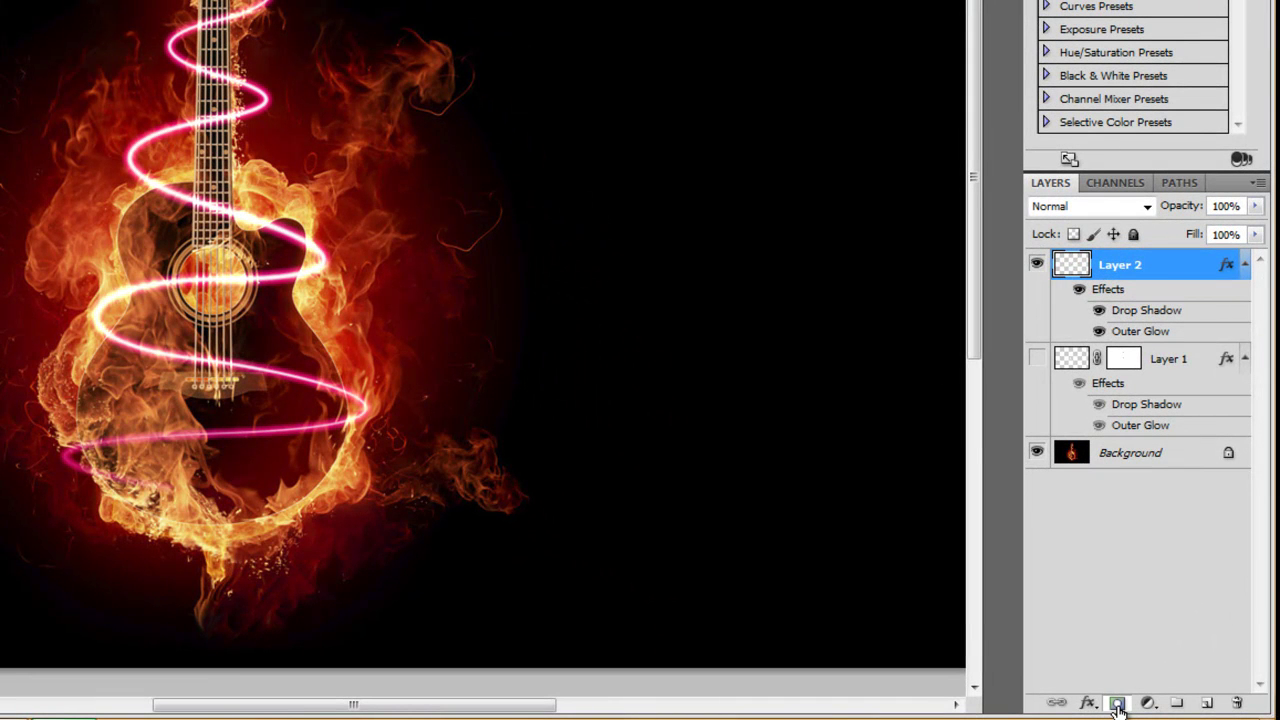
# Add a white layer mask to Layer 2 and set the soft brush to 25 px.
pyautogui.click(1117, 705)
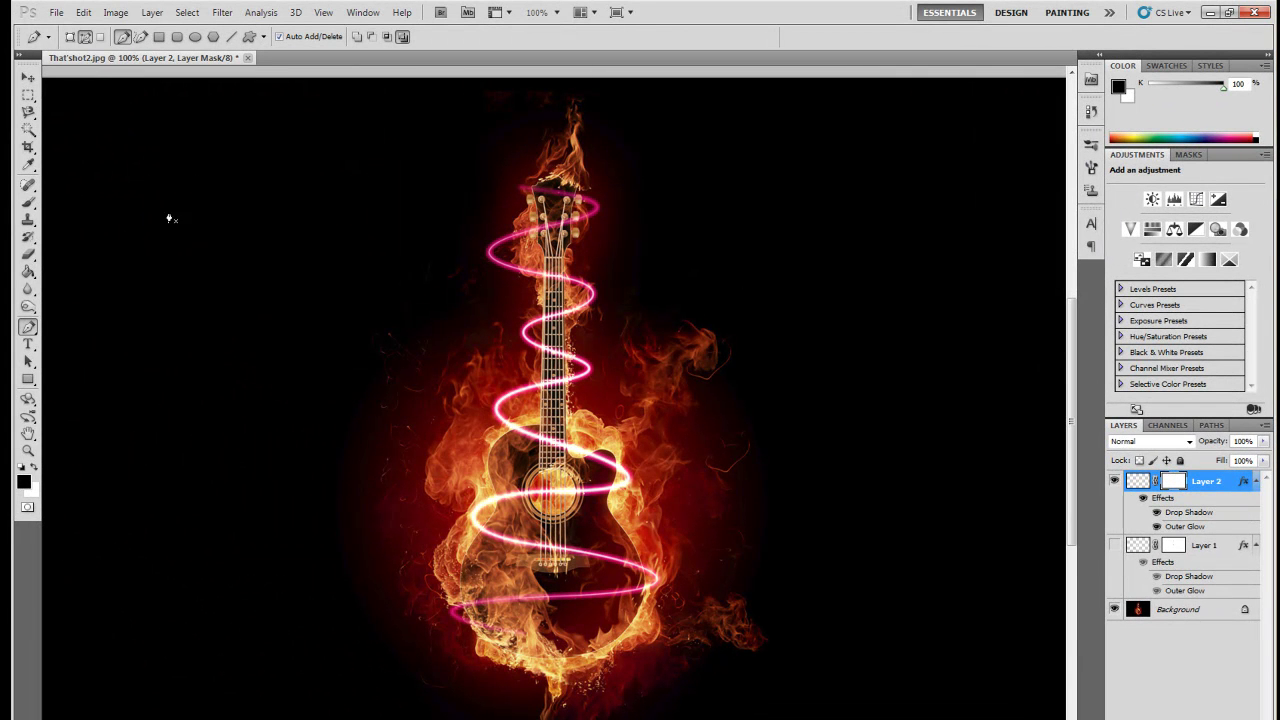
pyautogui.click(29, 203)
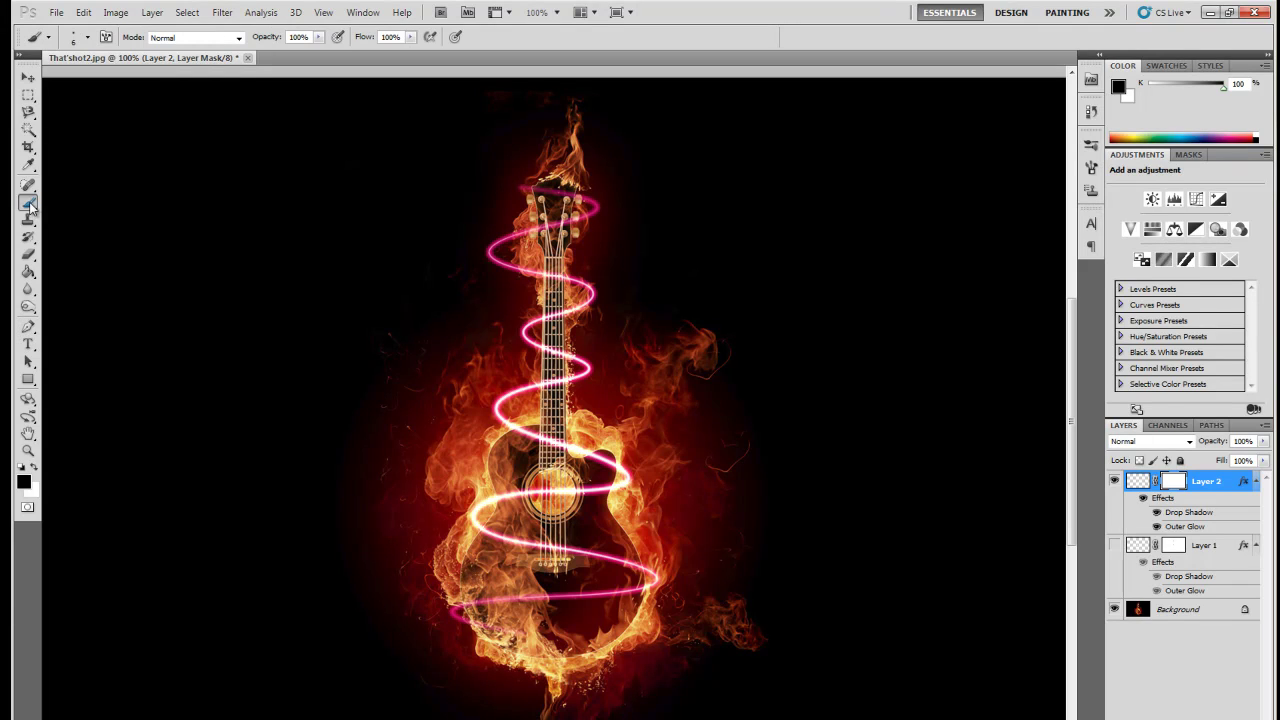
pyautogui.click(88, 38)
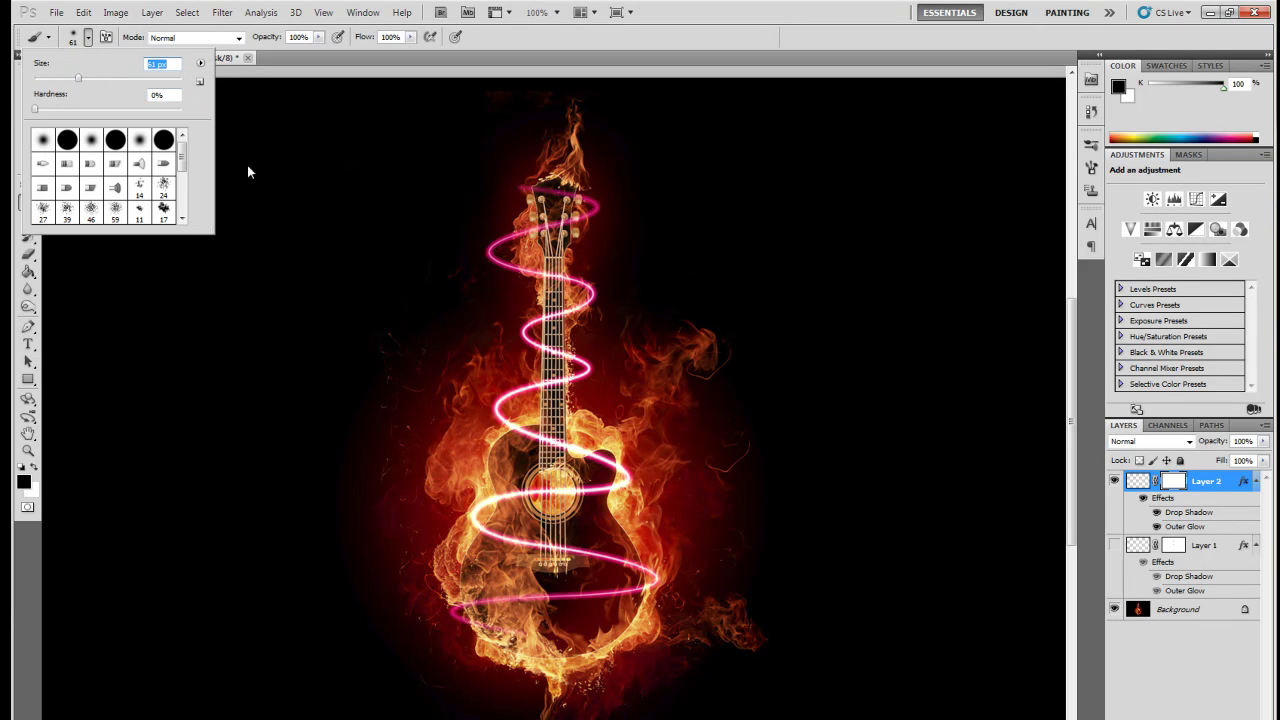
pyautogui.press('[')
pyautogui.press('[')
pyautogui.press('[')
pyautogui.press('[')
pyautogui.press('[')
pyautogui.press('[')
pyautogui.click(76, 41)
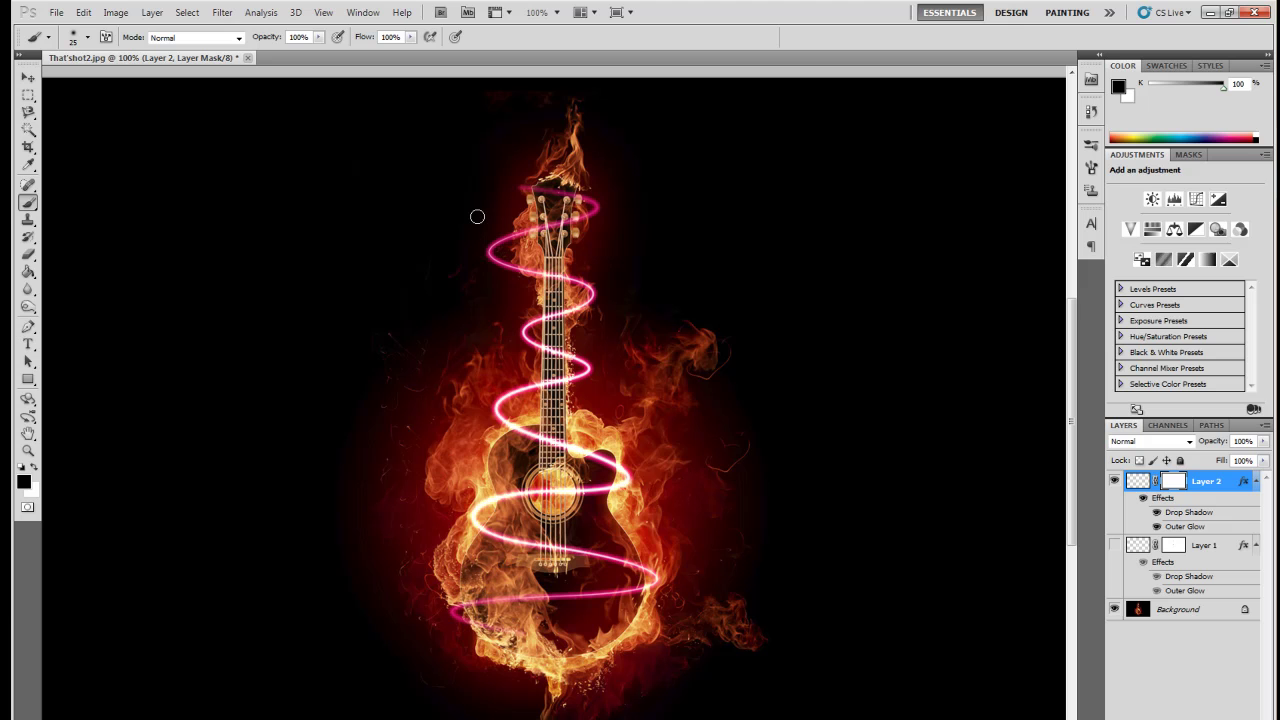
# Harden the brush and mask the spiral's upper-left area, restoring its loop with white.
pyautogui.click(87, 37)
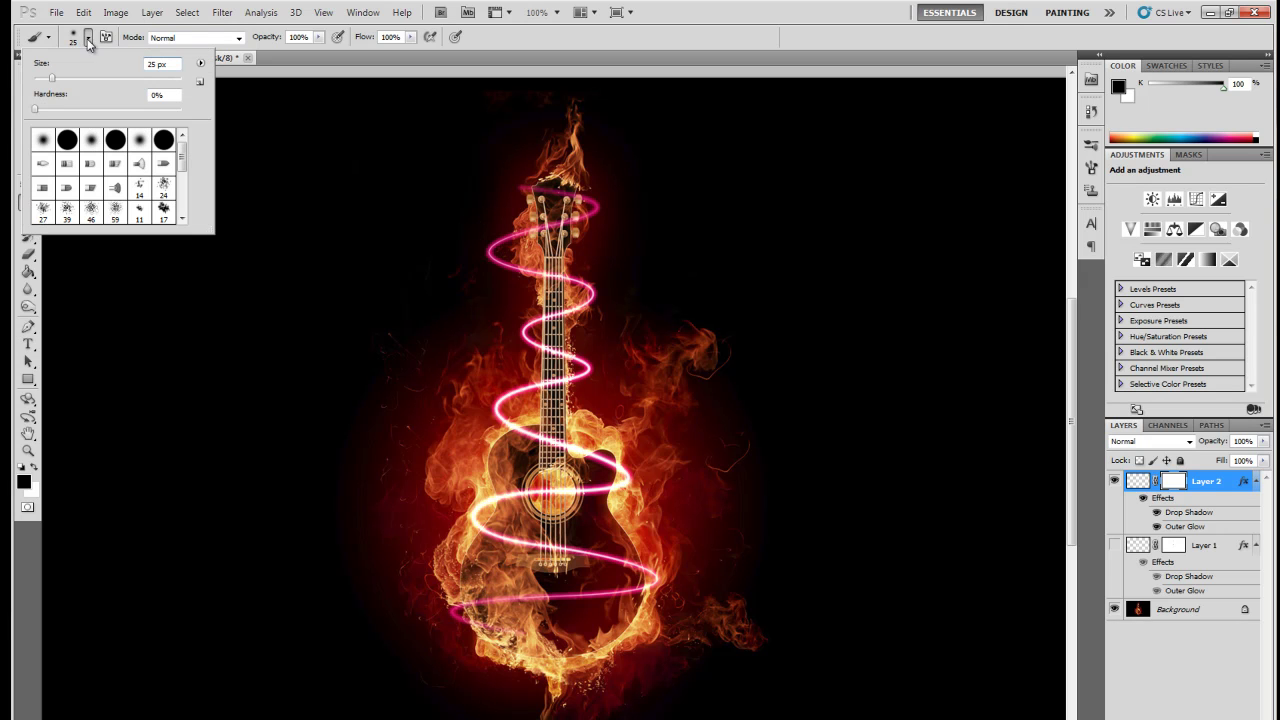
pyautogui.moveTo(36, 109); pyautogui.dragTo(192, 122)
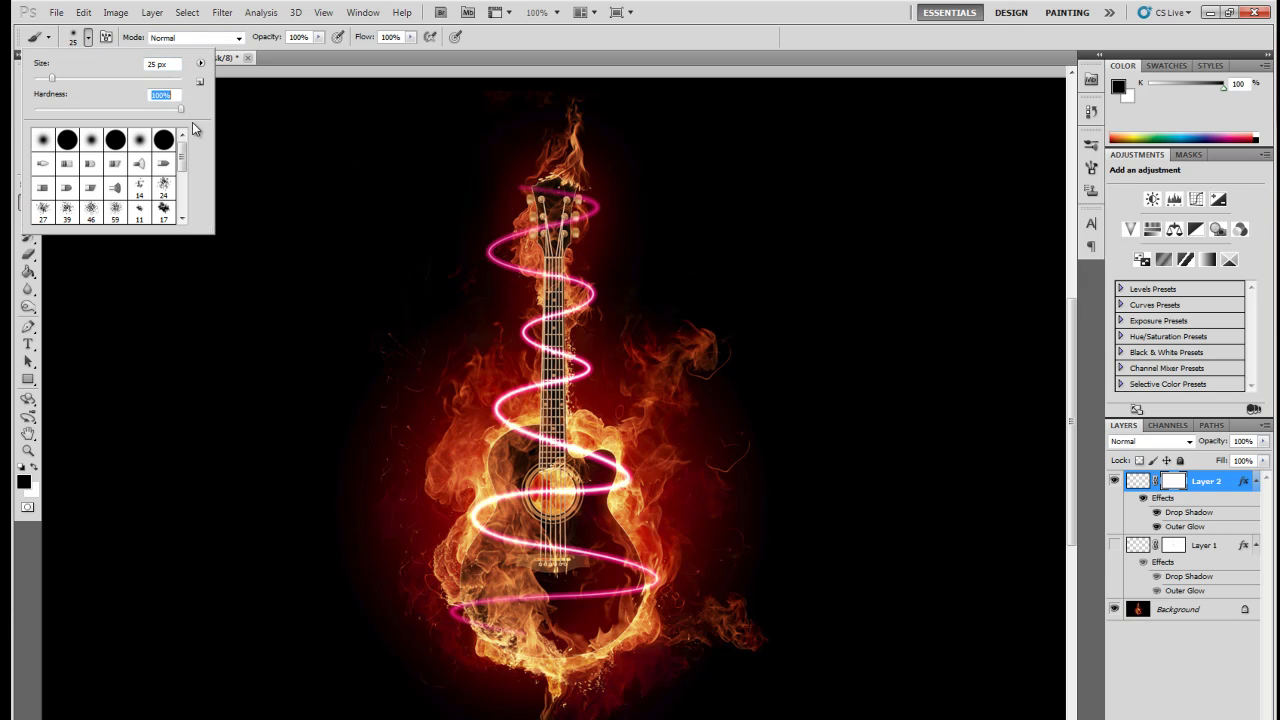
pyautogui.click(89, 39)
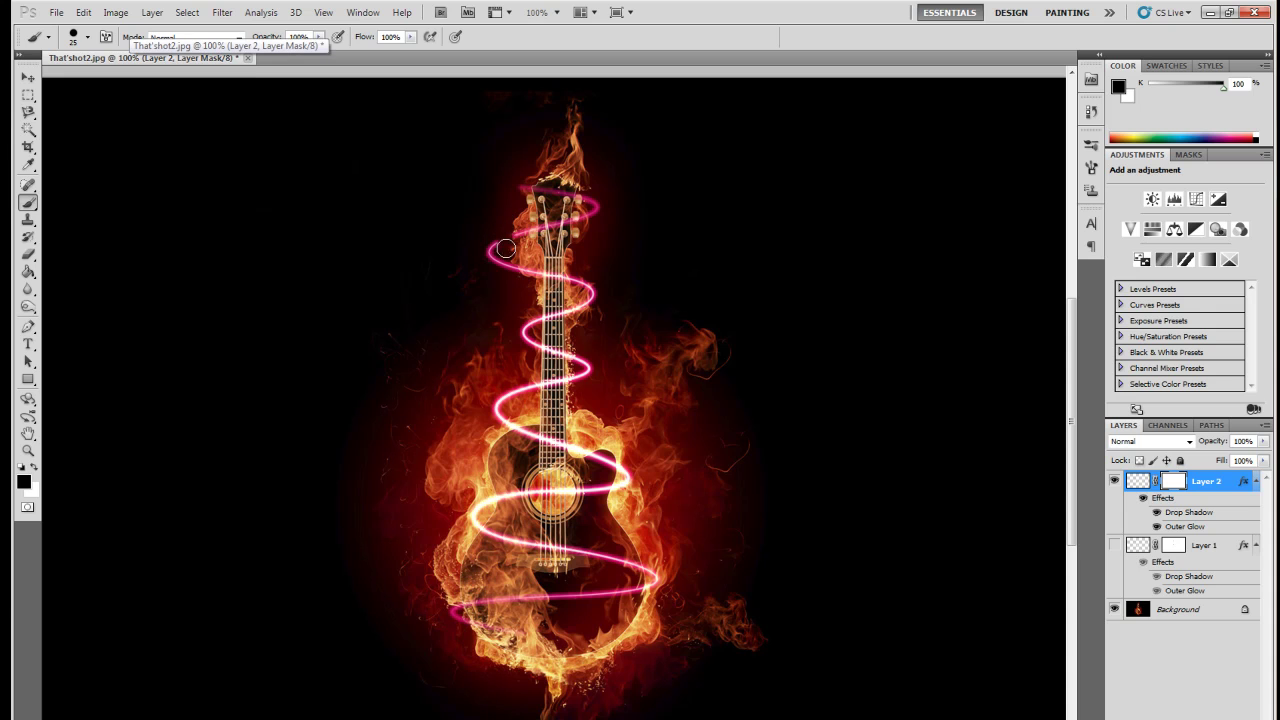
pyautogui.moveTo(505, 268); pyautogui.dragTo(505, 295)
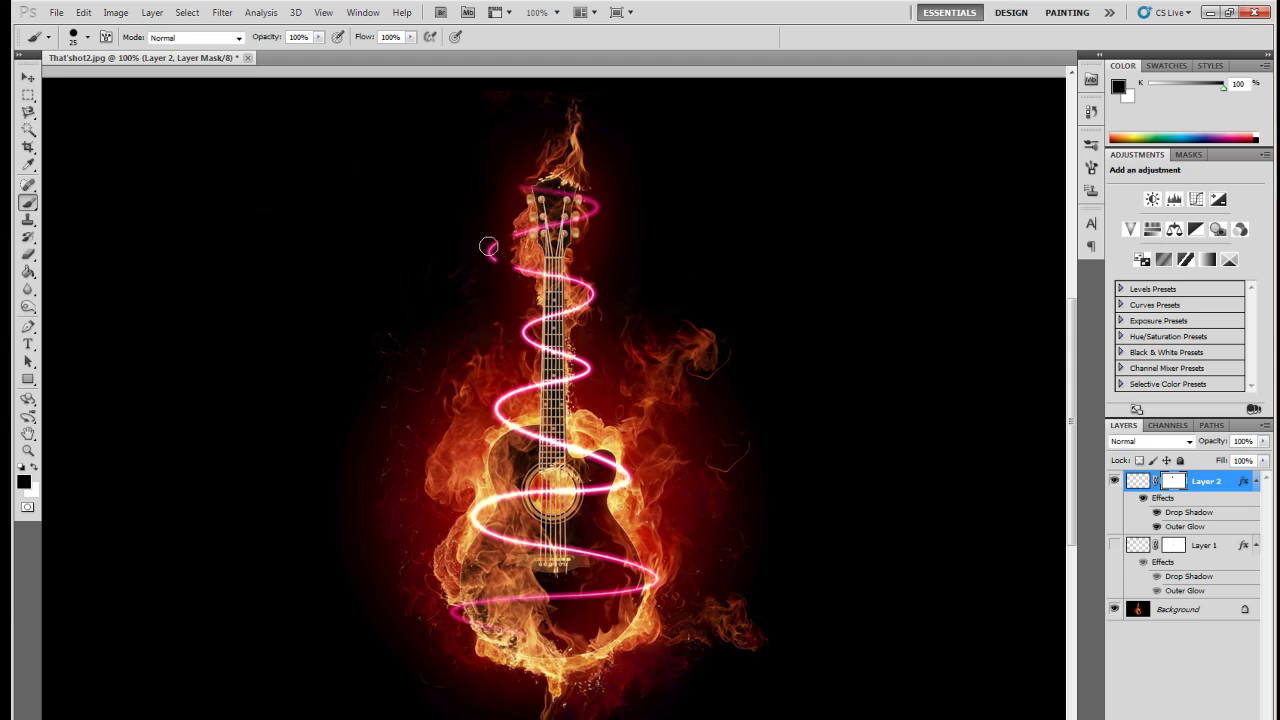
pyautogui.moveTo(488, 247); pyautogui.dragTo(493, 265)
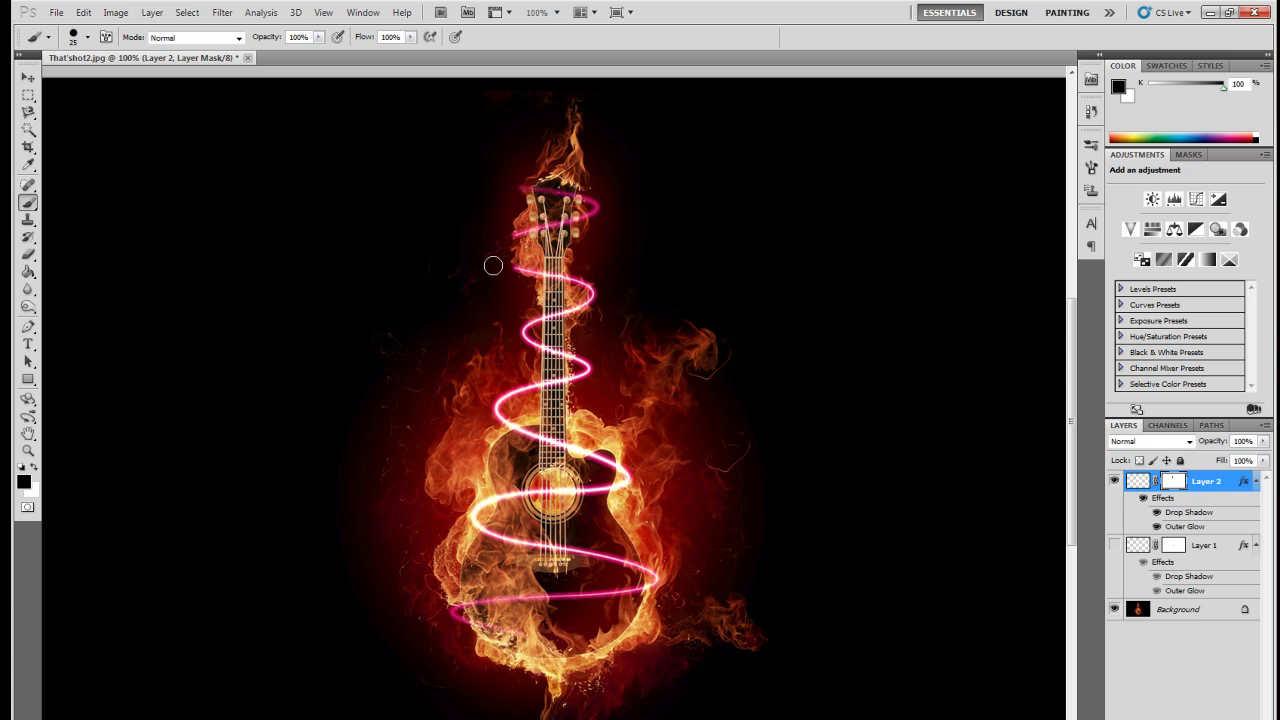
pyautogui.click(34, 466)
pyautogui.moveTo(501, 237)
pyautogui.mouseDown()
pyautogui.moveTo(490, 260)
pyautogui.moveTo(522, 273)
pyautogui.mouseUp()
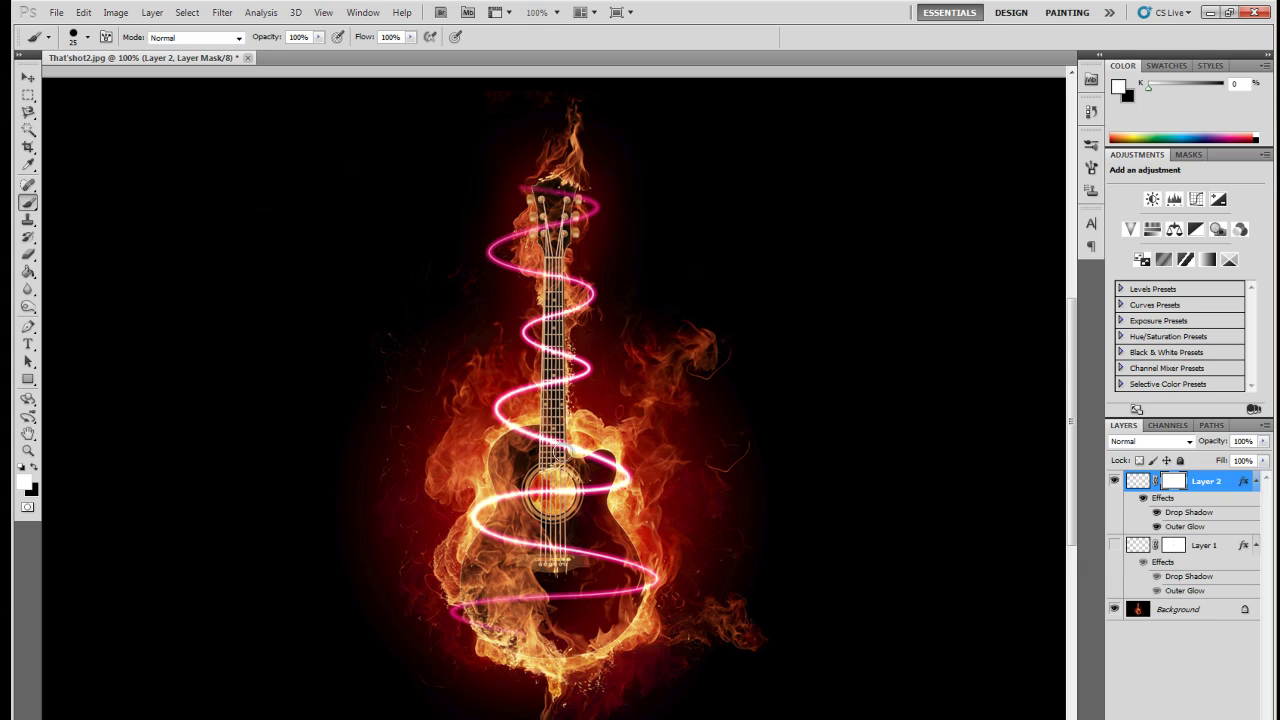
pyautogui.click(36, 465)
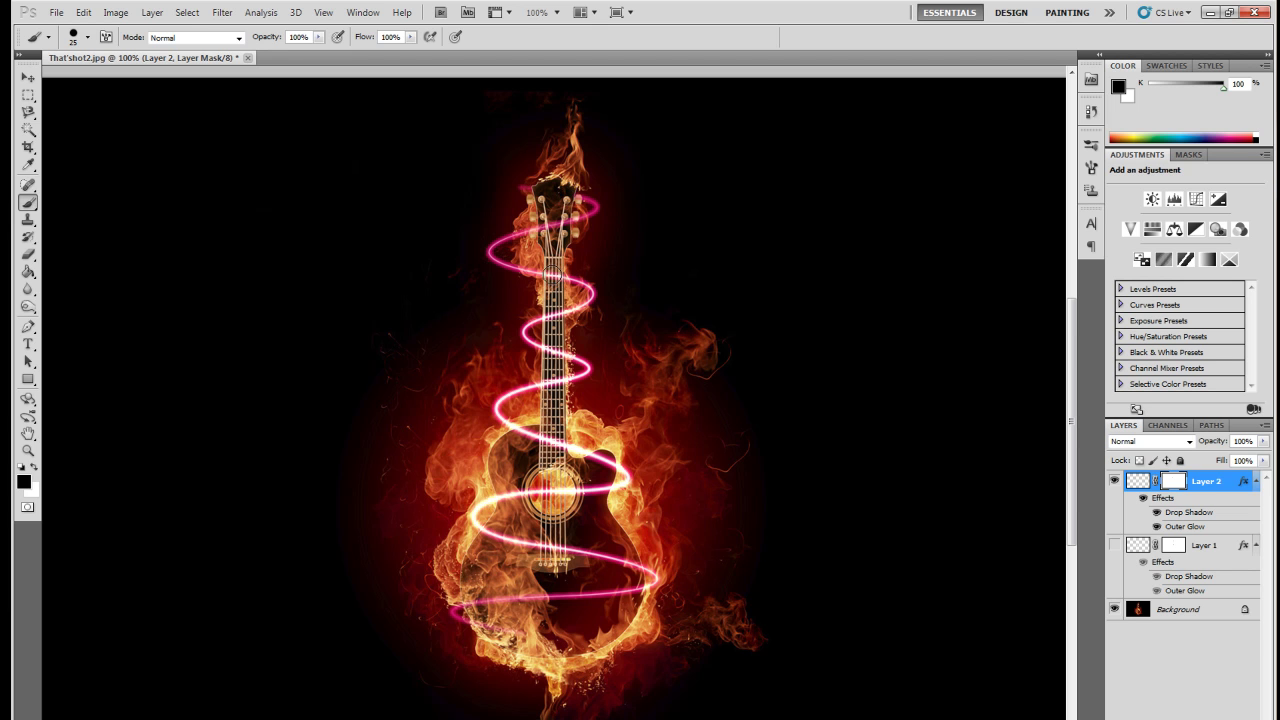
# Paint black on the mask where the spiral crosses the neck and lower body.
pyautogui.click(555, 274)
pyautogui.click(555, 346)
pyautogui.moveTo(551, 346); pyautogui.dragTo(556, 352)
pyautogui.click(547, 436)
pyautogui.moveTo(518, 436); pyautogui.dragTo(553, 444)
pyautogui.moveTo(595, 461); pyautogui.dragTo(613, 467)
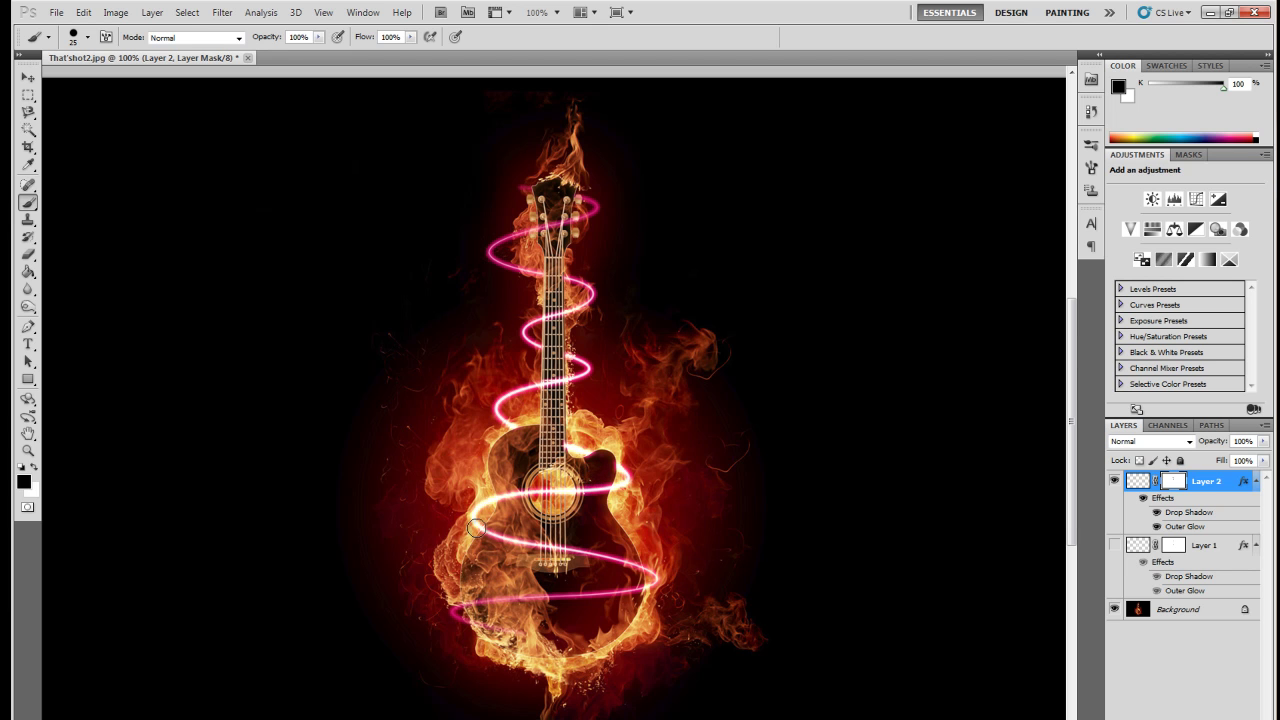
pyautogui.moveTo(488, 533); pyautogui.dragTo(631, 566)
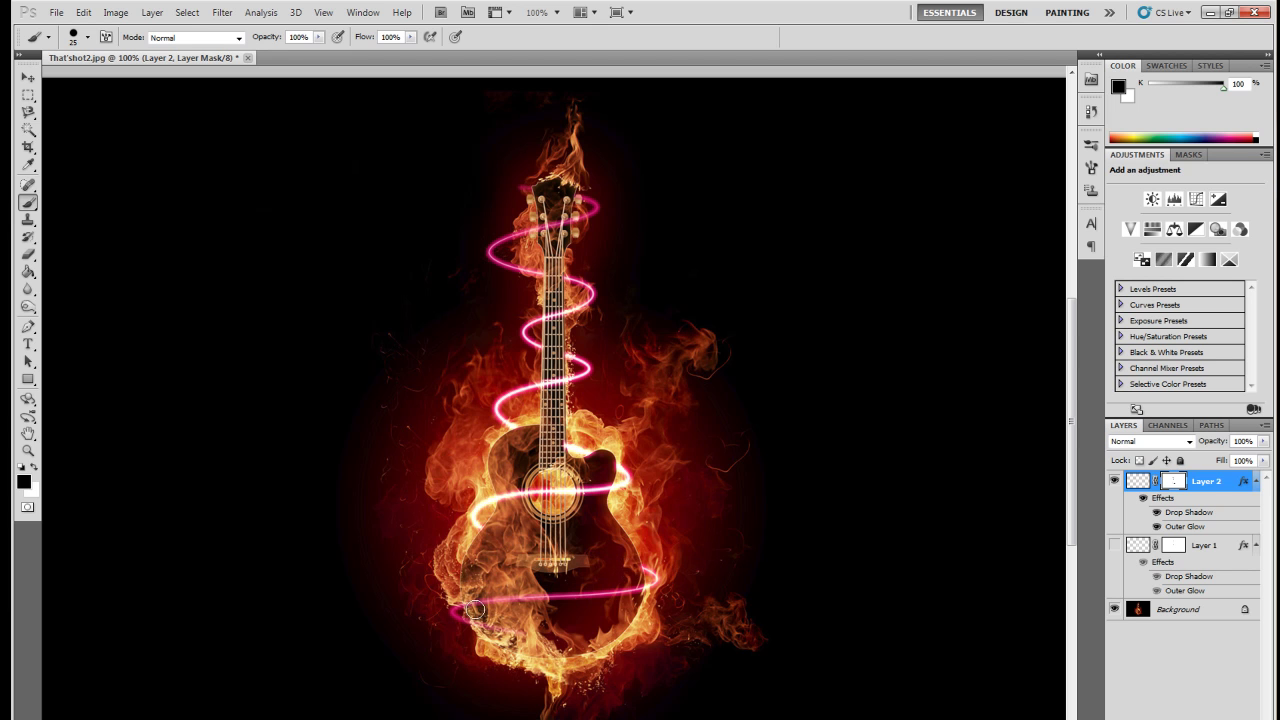
pyautogui.moveTo(481, 621); pyautogui.dragTo(563, 645)
# Change the spiral's Outer Glow colour to golden orange ffae00 and apply it.
pyautogui.doubleClick(1183, 527)
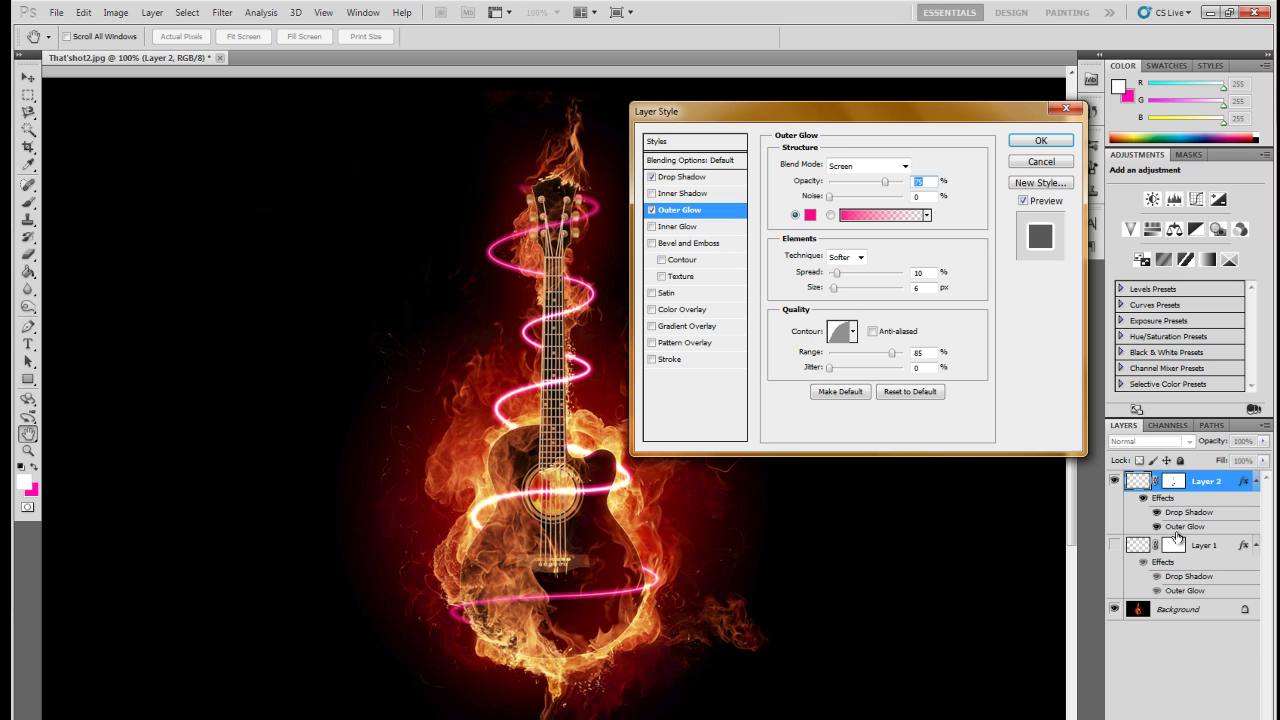
pyautogui.click(810, 215)
pyautogui.moveTo(896, 466)
pyautogui.mouseDown()
pyautogui.moveTo(895, 445)
pyautogui.moveTo(895, 456)
pyautogui.mouseUp()
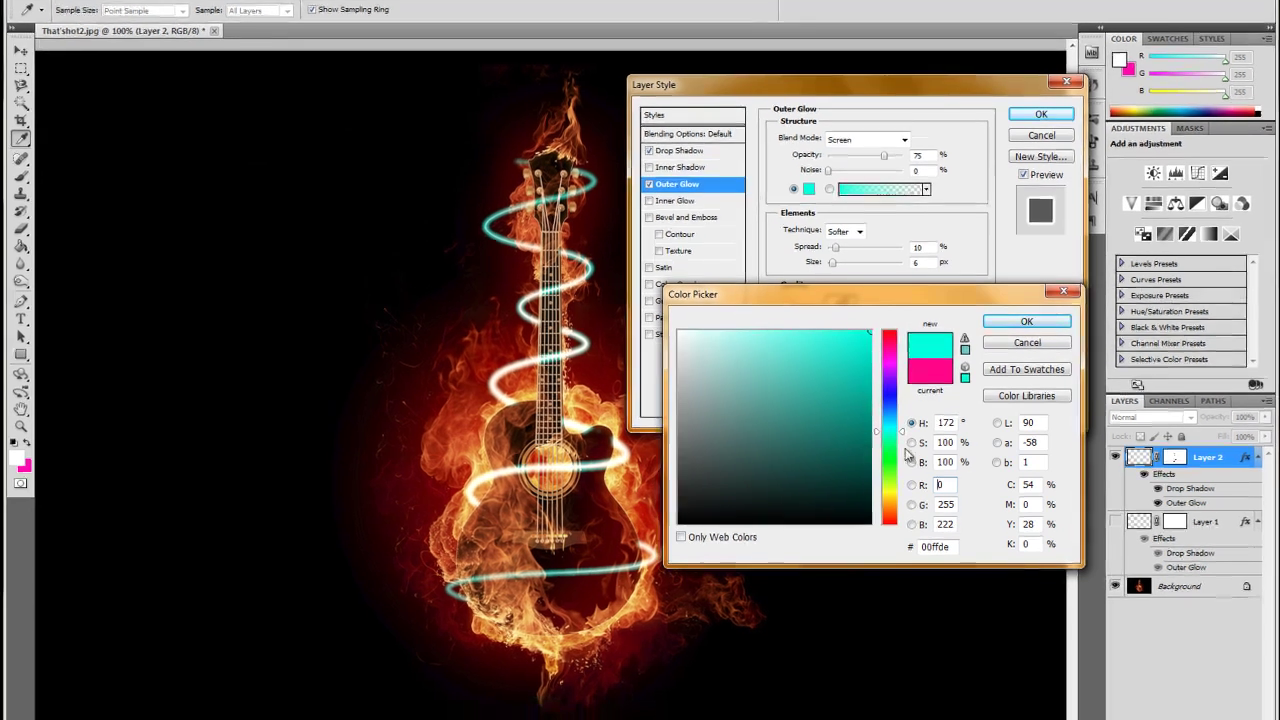
pyautogui.moveTo(893, 460); pyautogui.dragTo(890, 491)
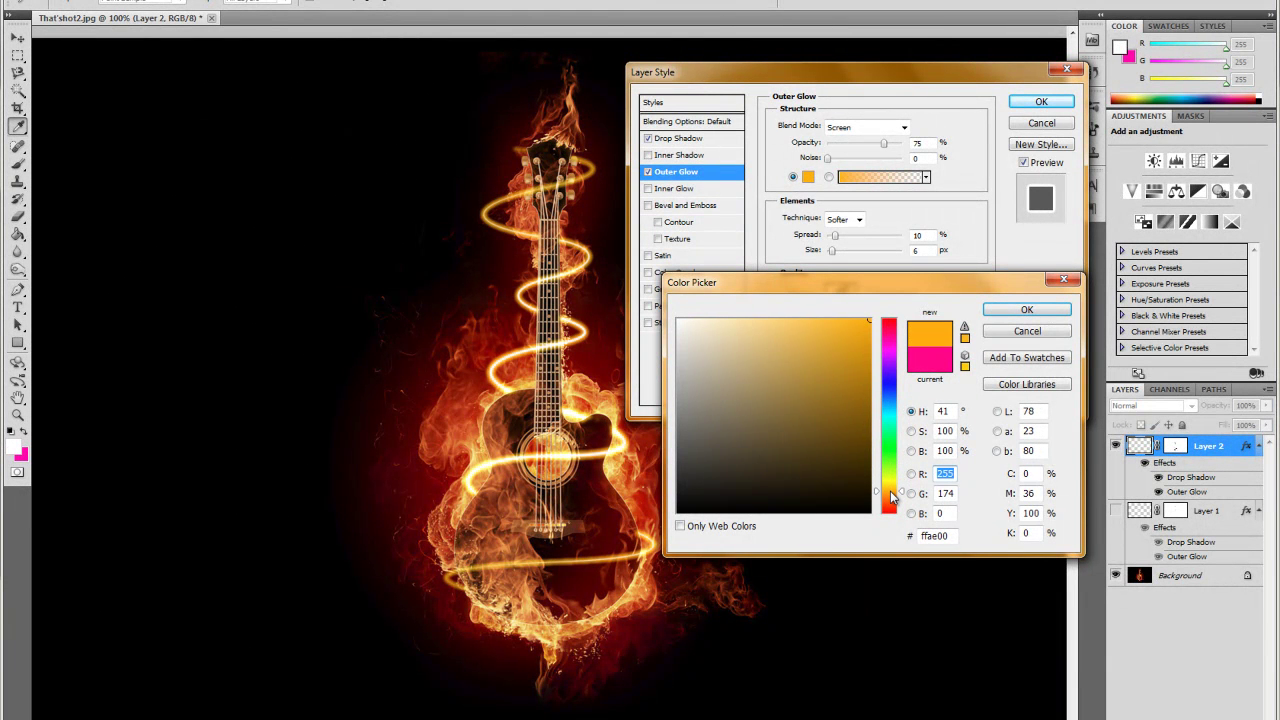
pyautogui.click(1027, 308)
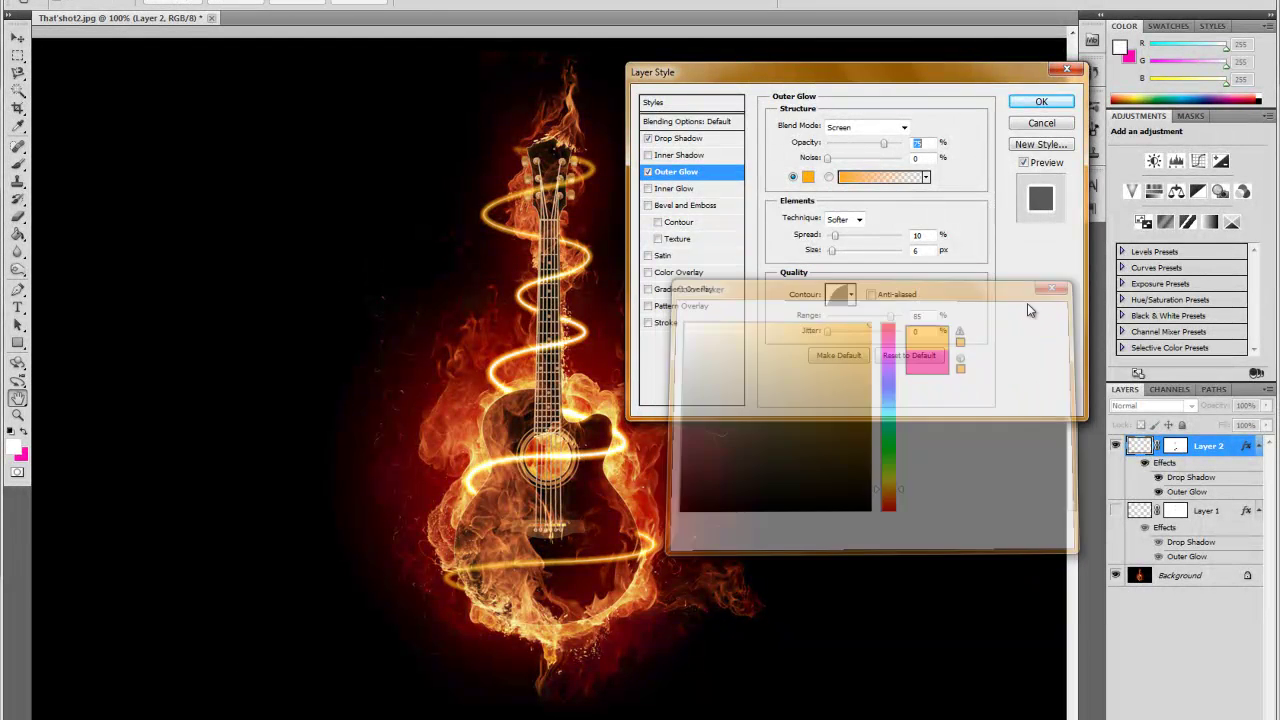
pyautogui.click(1043, 100)
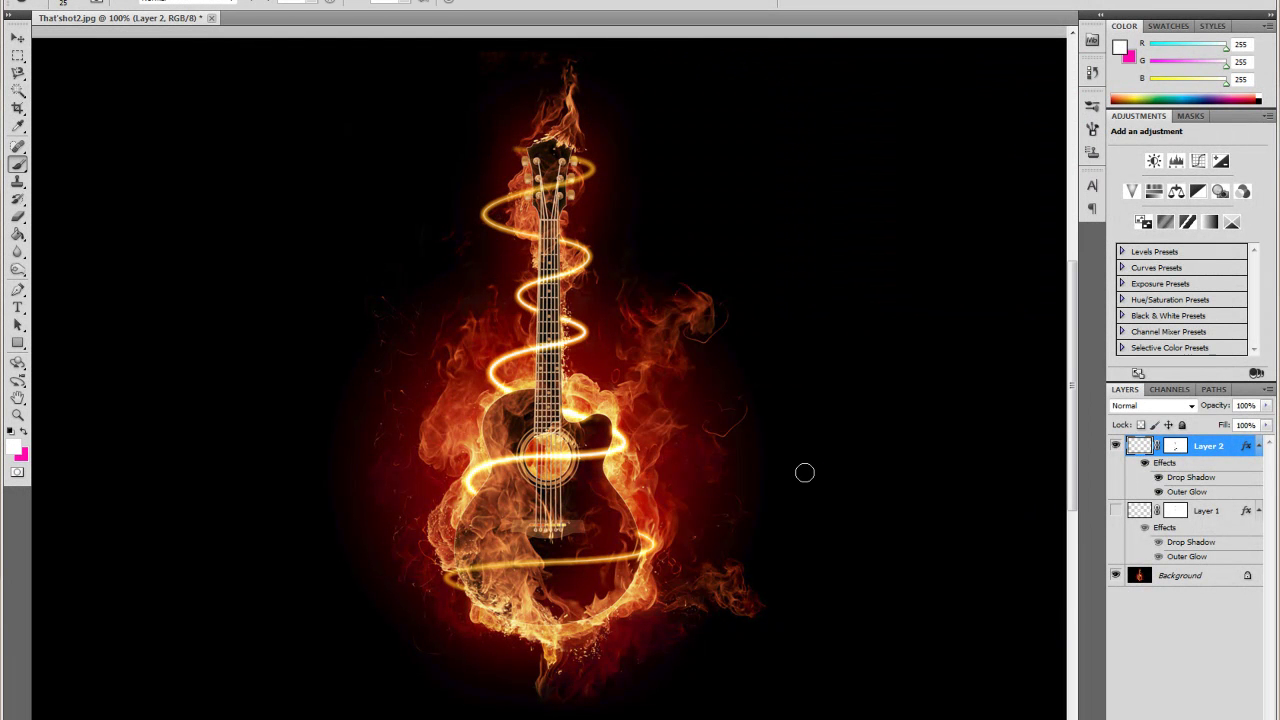